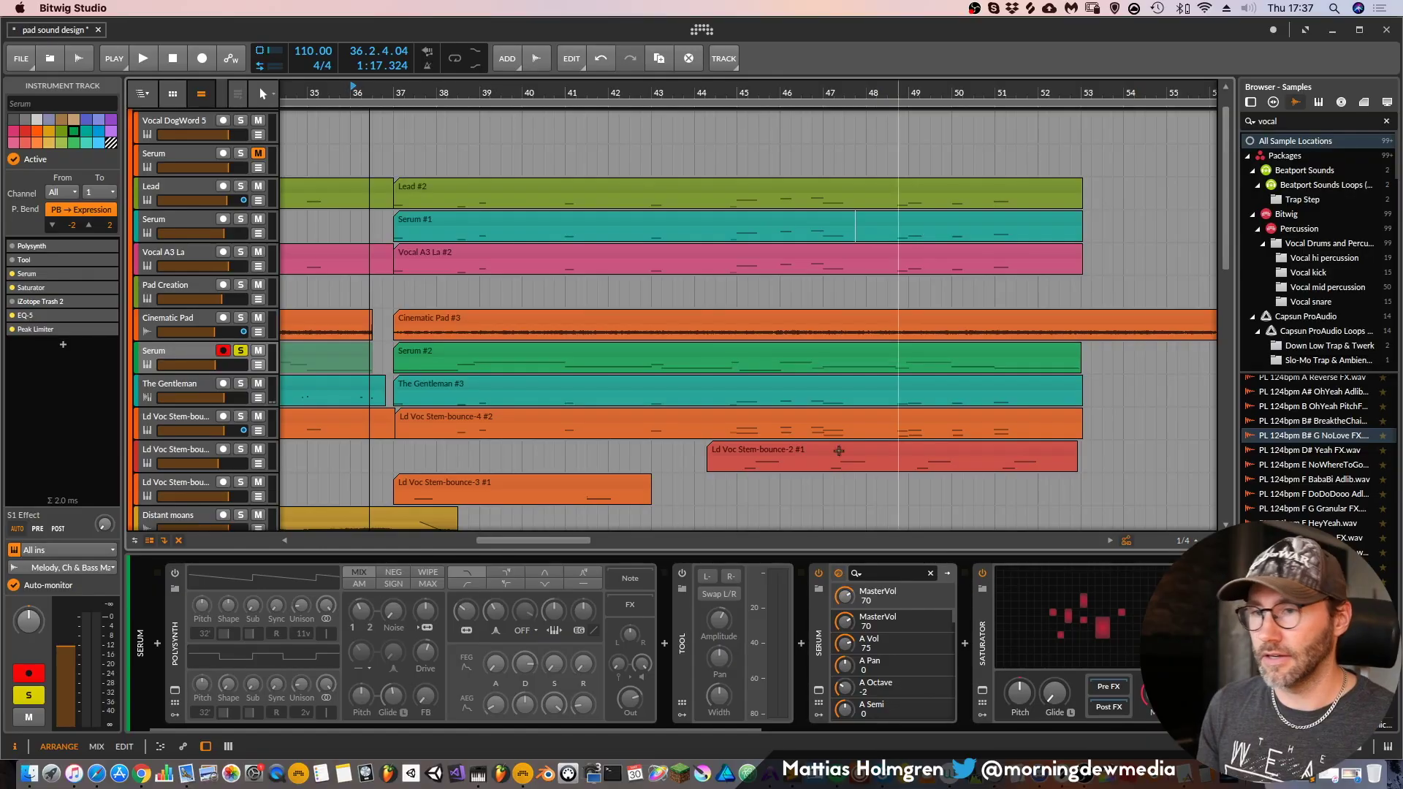
Zoom out to bars 30–59 and play the full arrangement from bar 36 until past bar 52
scroll(839, 451, "down", 2)
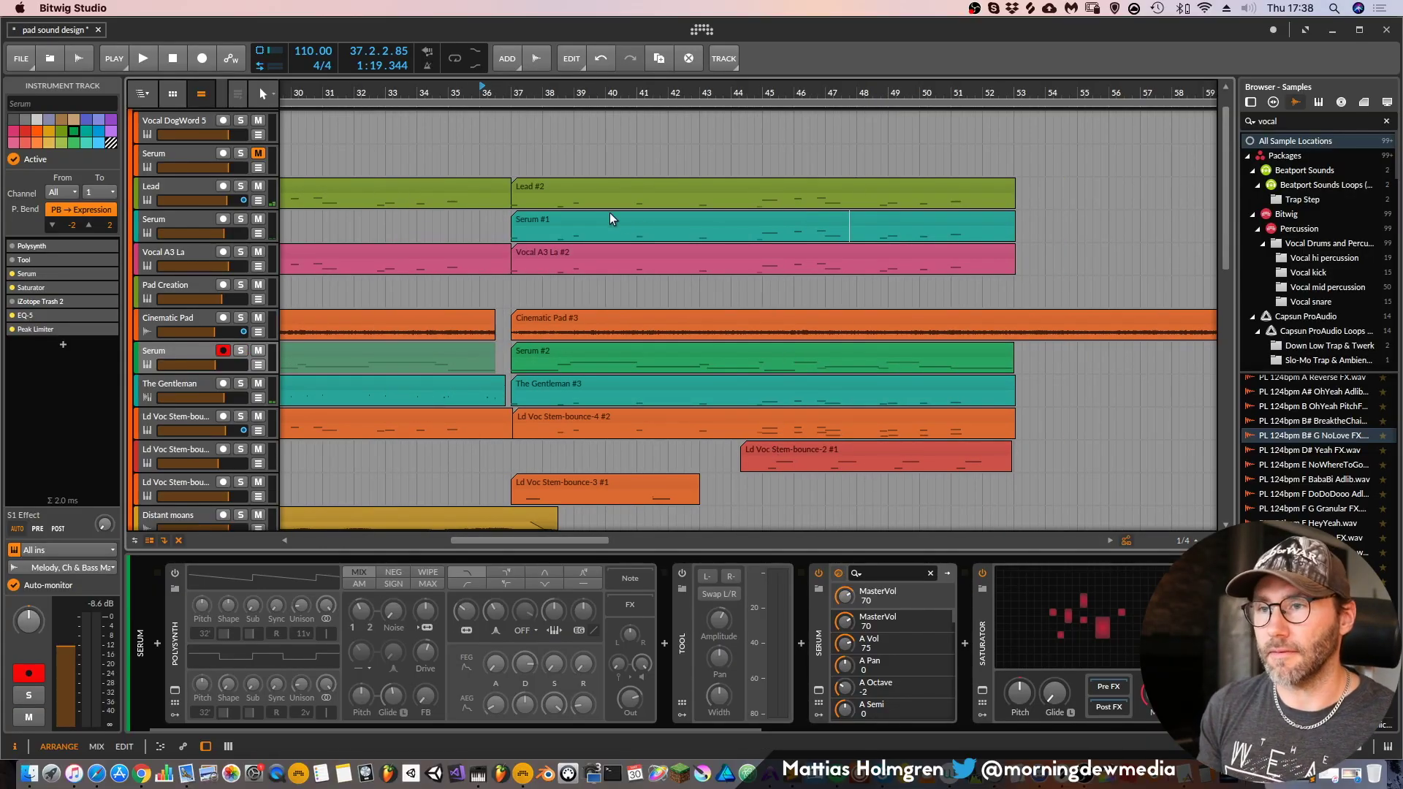
key("space")
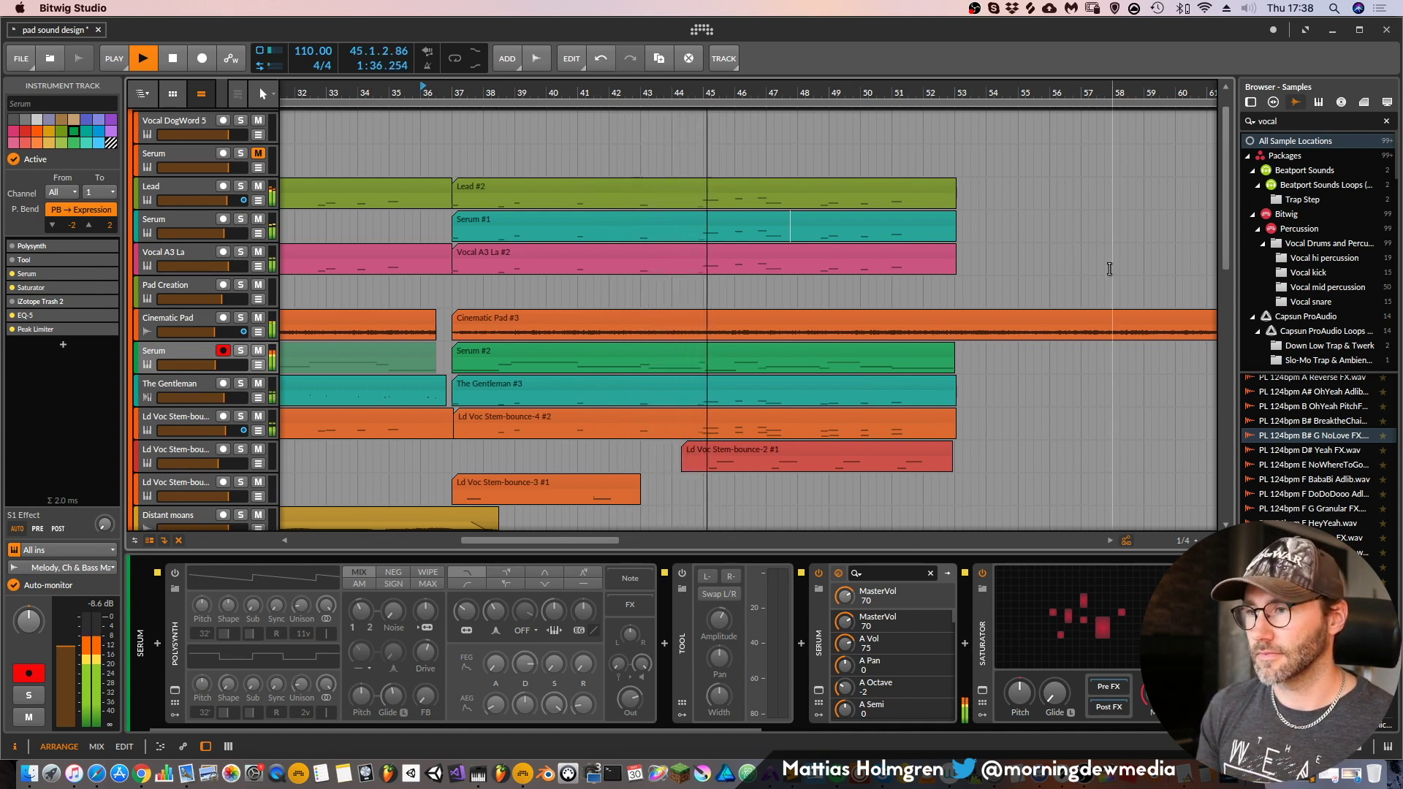
scroll(1227, 176, "up", 1)
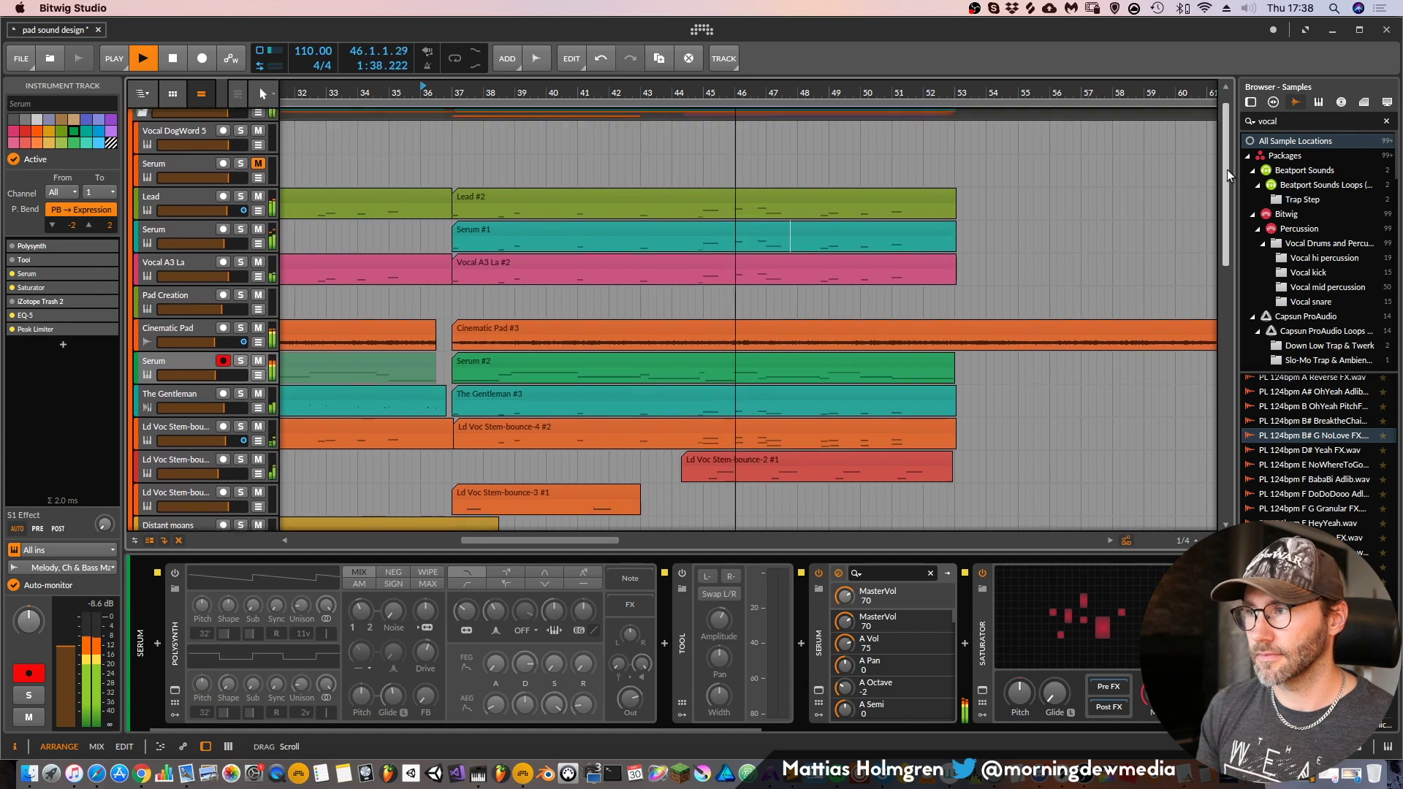
left_click_drag(1228, 175, 1222, 203)
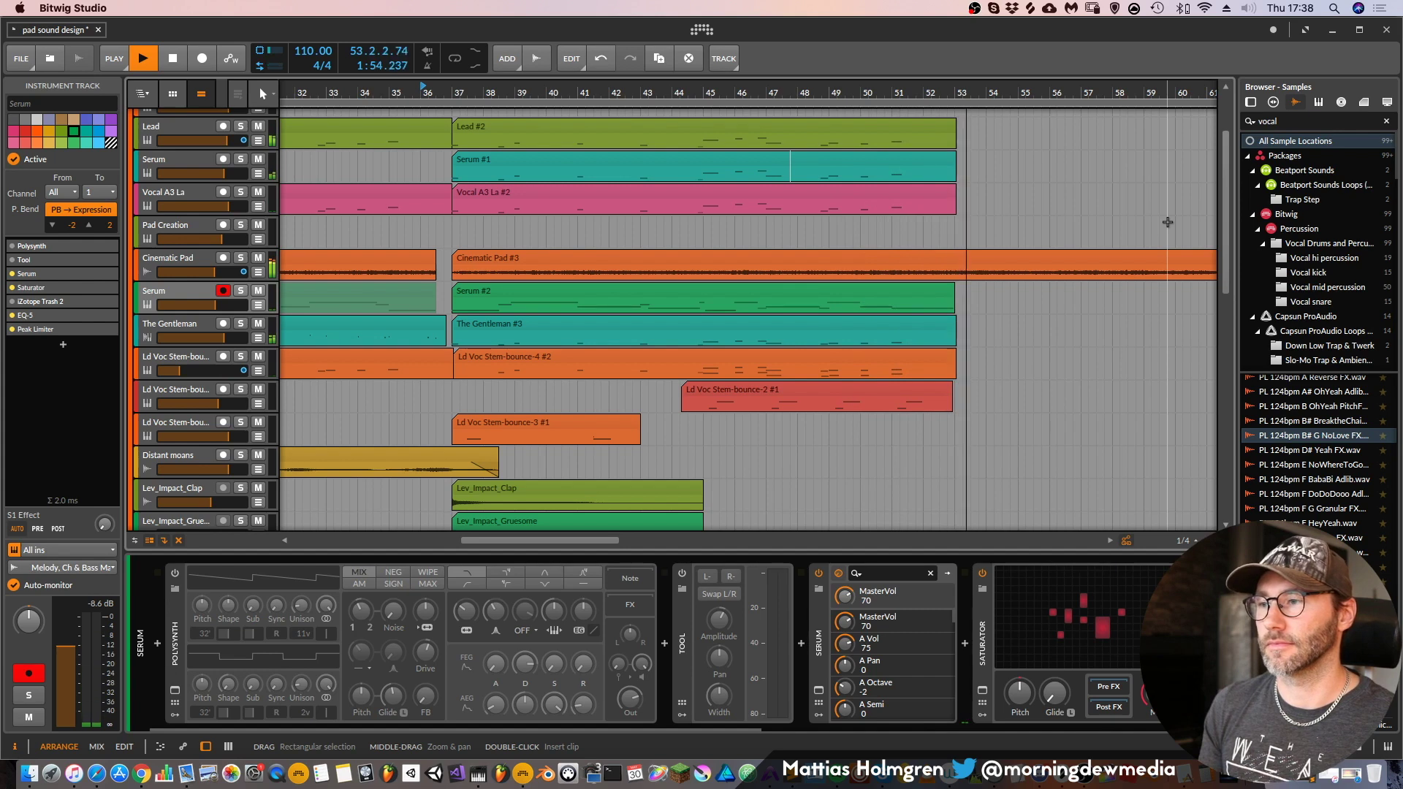
key("space")
scroll(730, 292, "up", 2)
Solo the Serum bass track and show the FX page in Serum's editor window
left_click(240, 380)
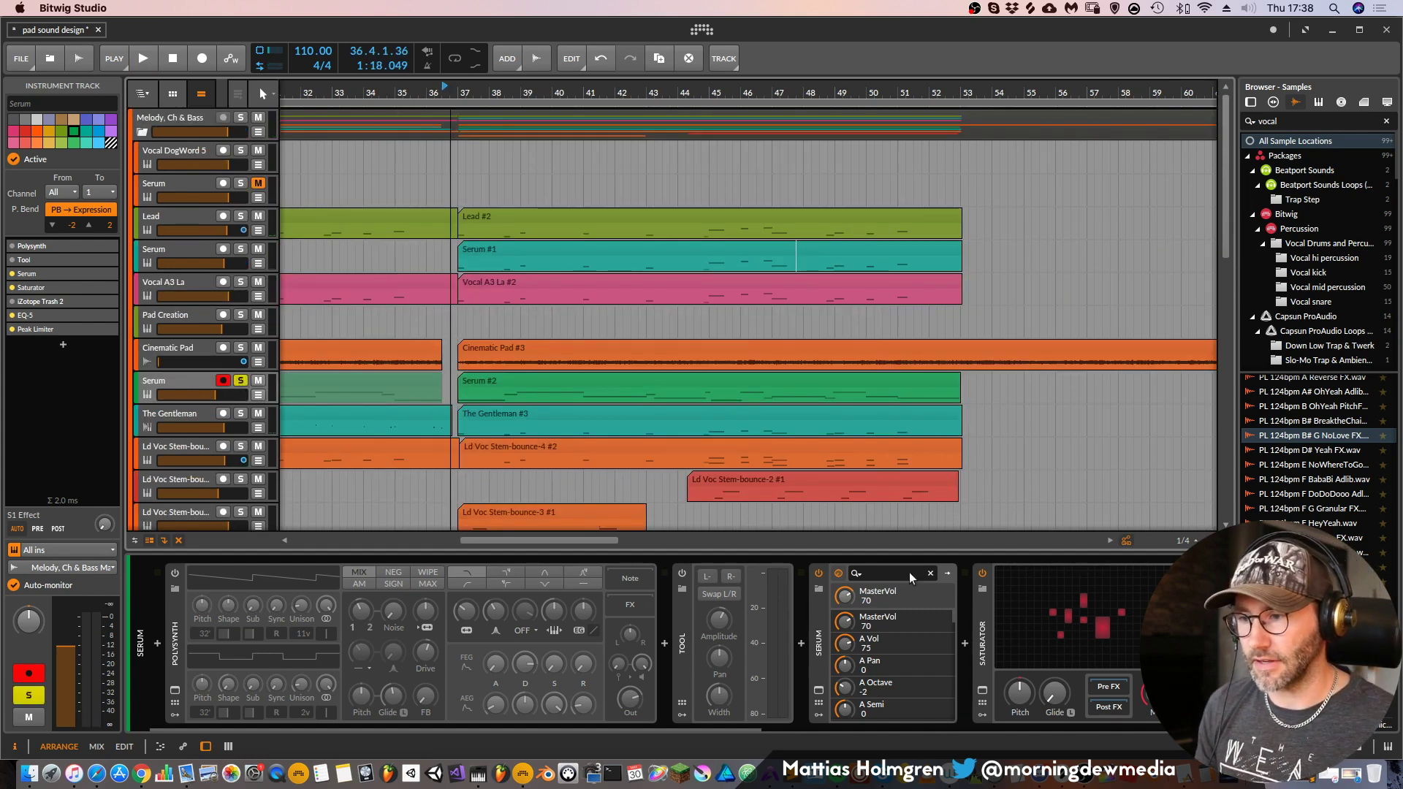
left_click(819, 691)
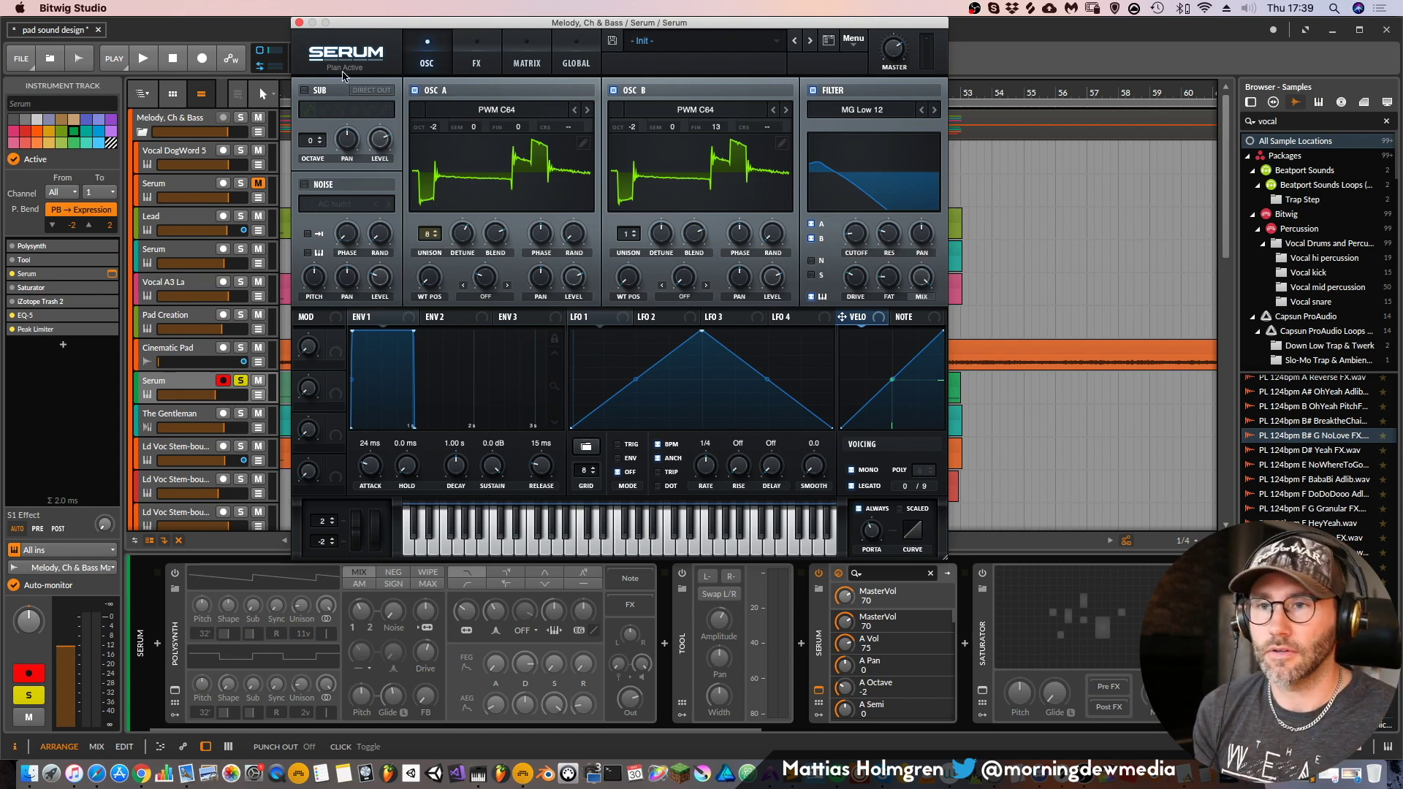
left_click(473, 59)
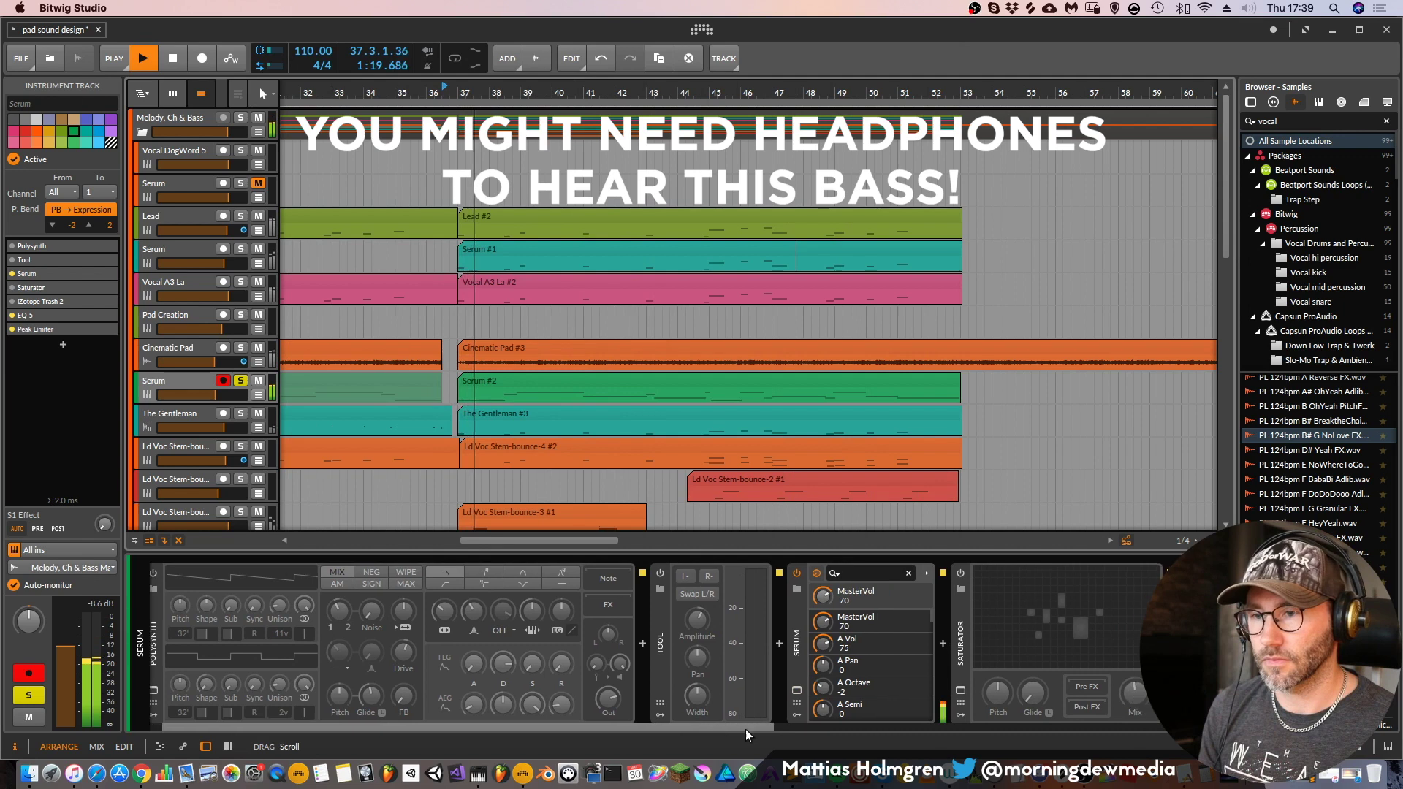
scroll(746, 733, "right", 3)
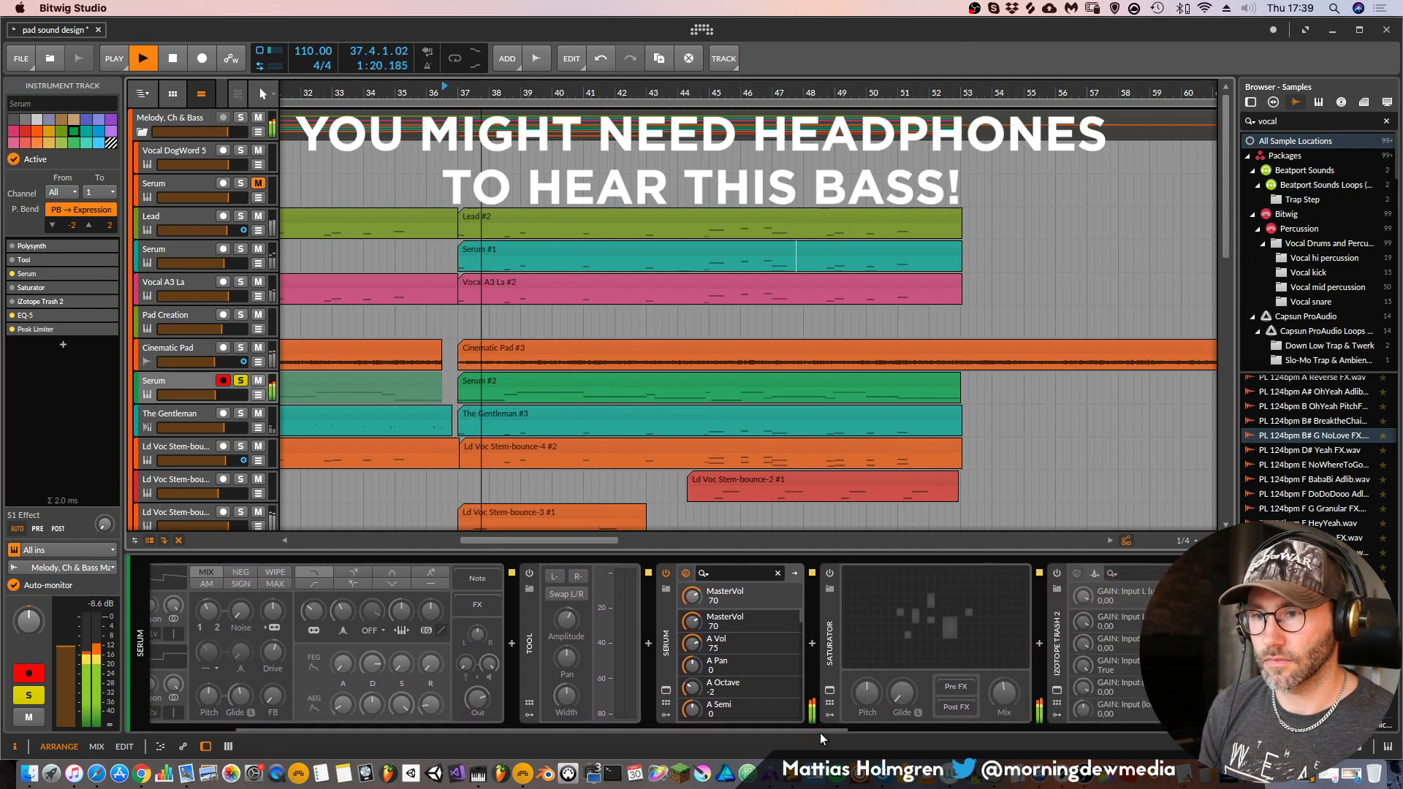
Place the Tool device after the Serum remote-control device and power on the Saturator
left_click_drag(567, 656, 693, 576)
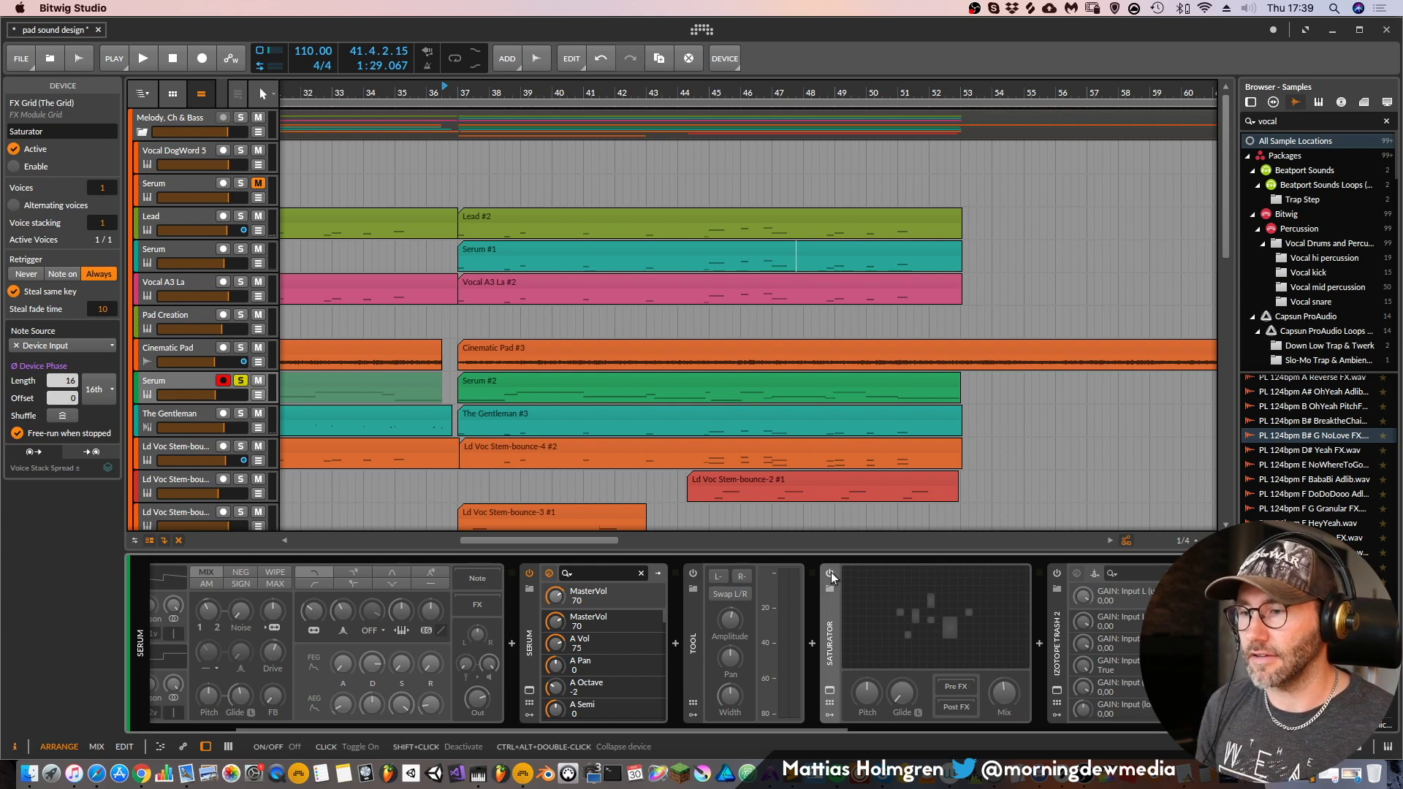
left_click(829, 572)
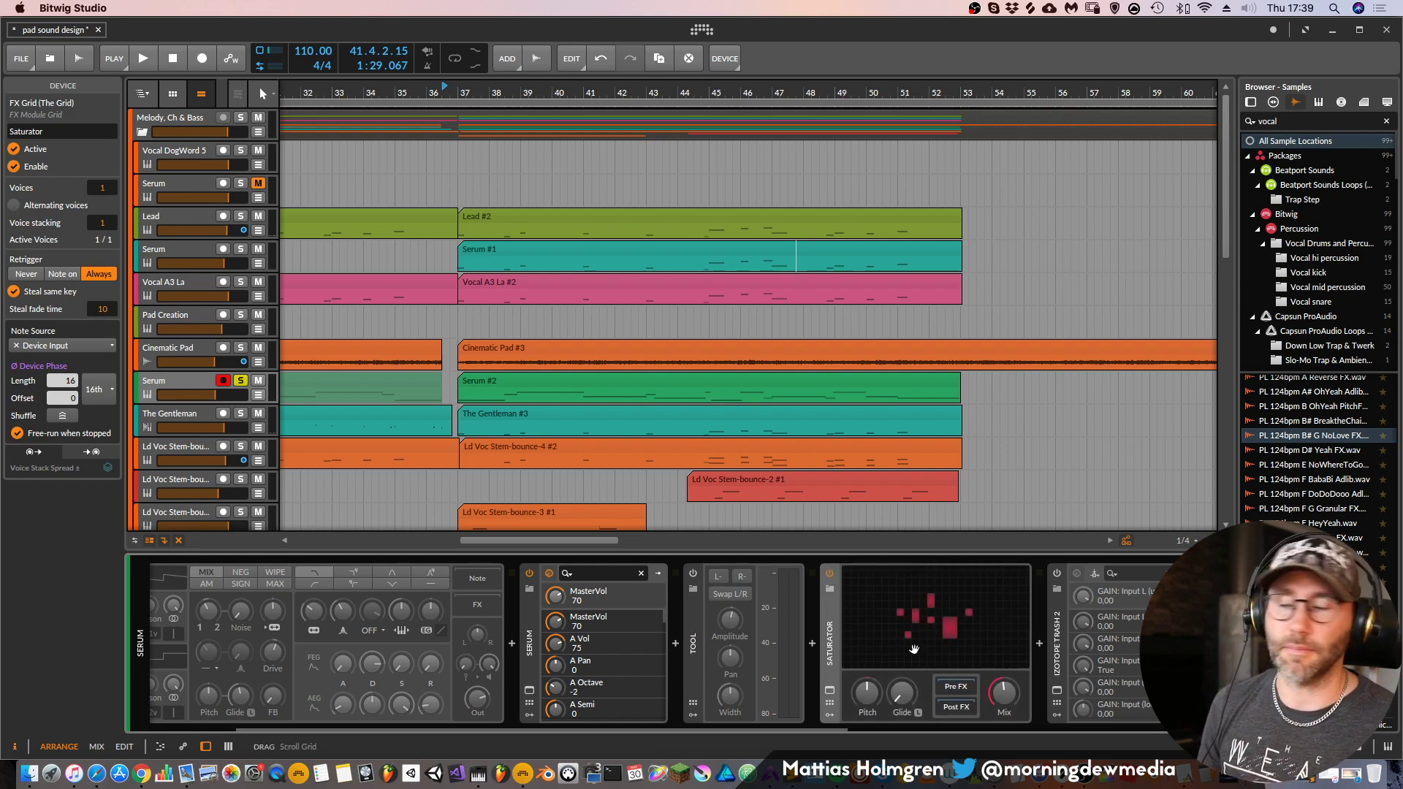
Open the Saturator's grid patch and reposition the Audio Out, Audio In and Distortion modules
double_click(944, 636)
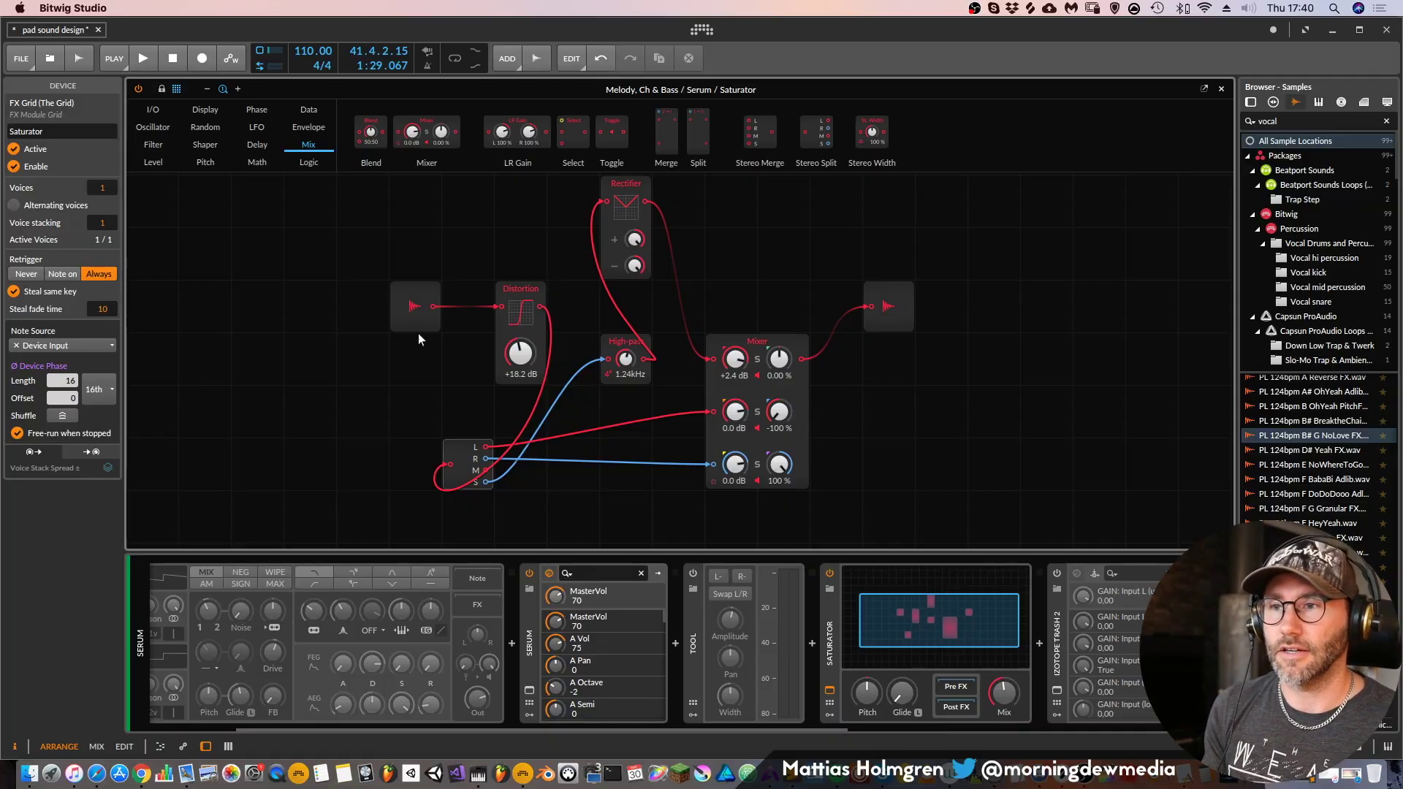
left_click(205, 144)
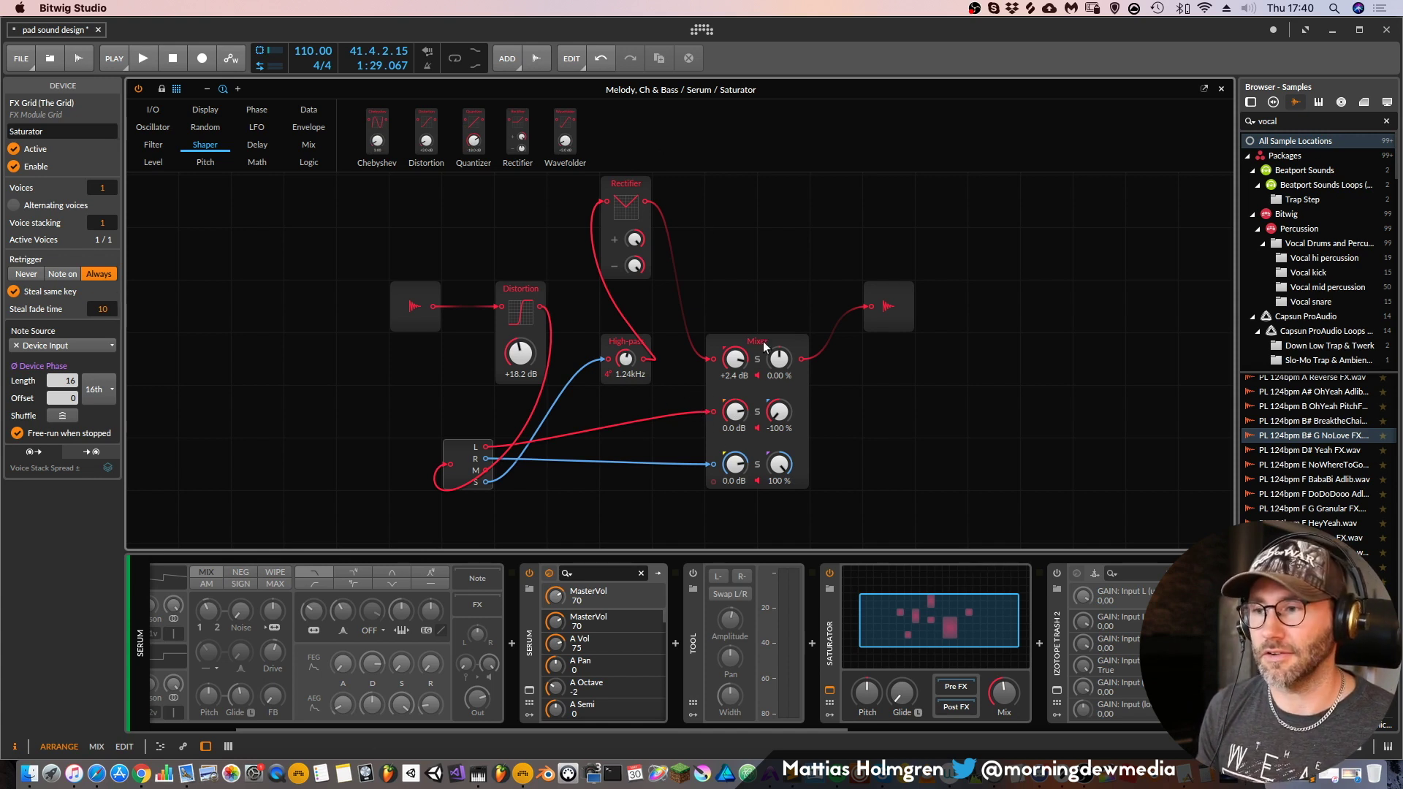
left_click_drag(898, 298, 918, 320)
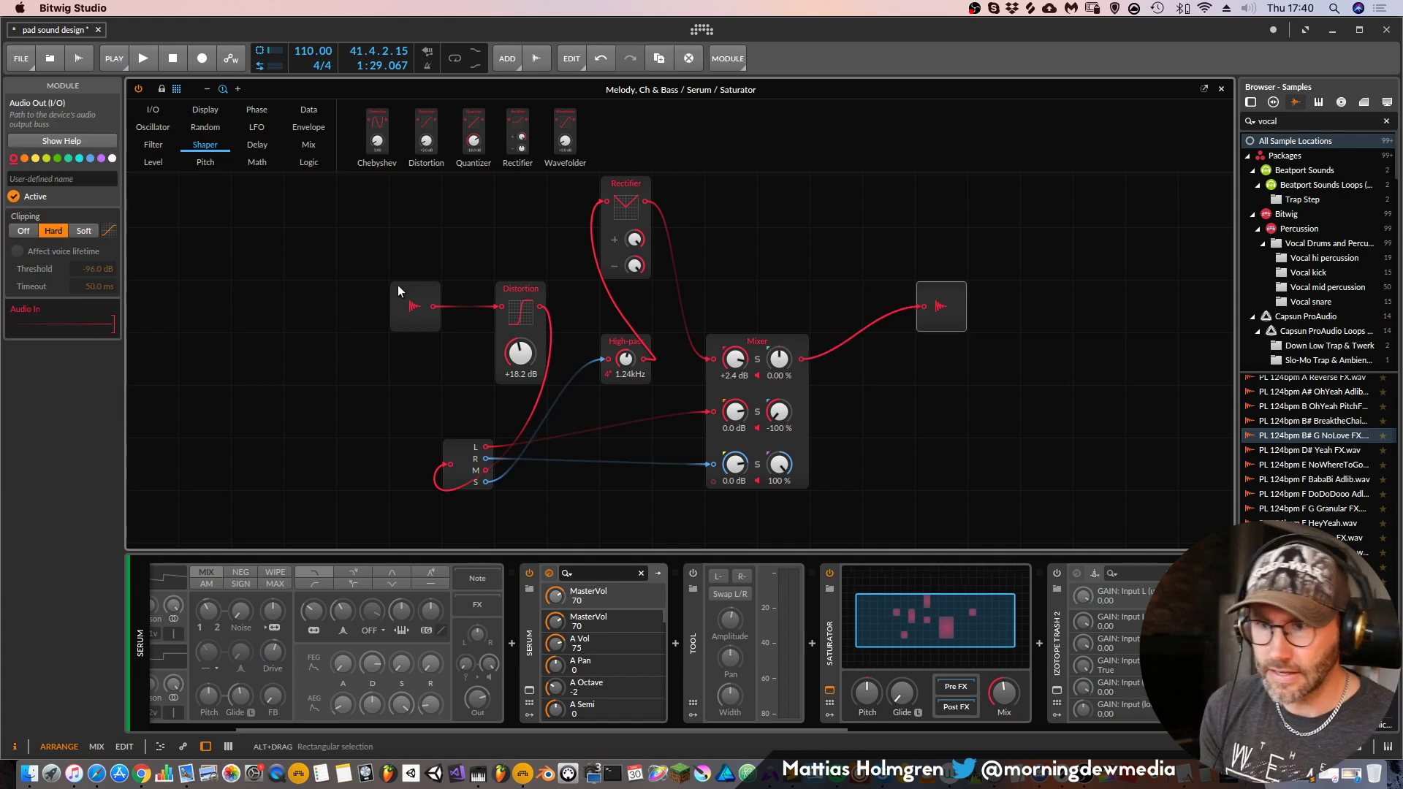
left_click_drag(414, 313, 340, 300)
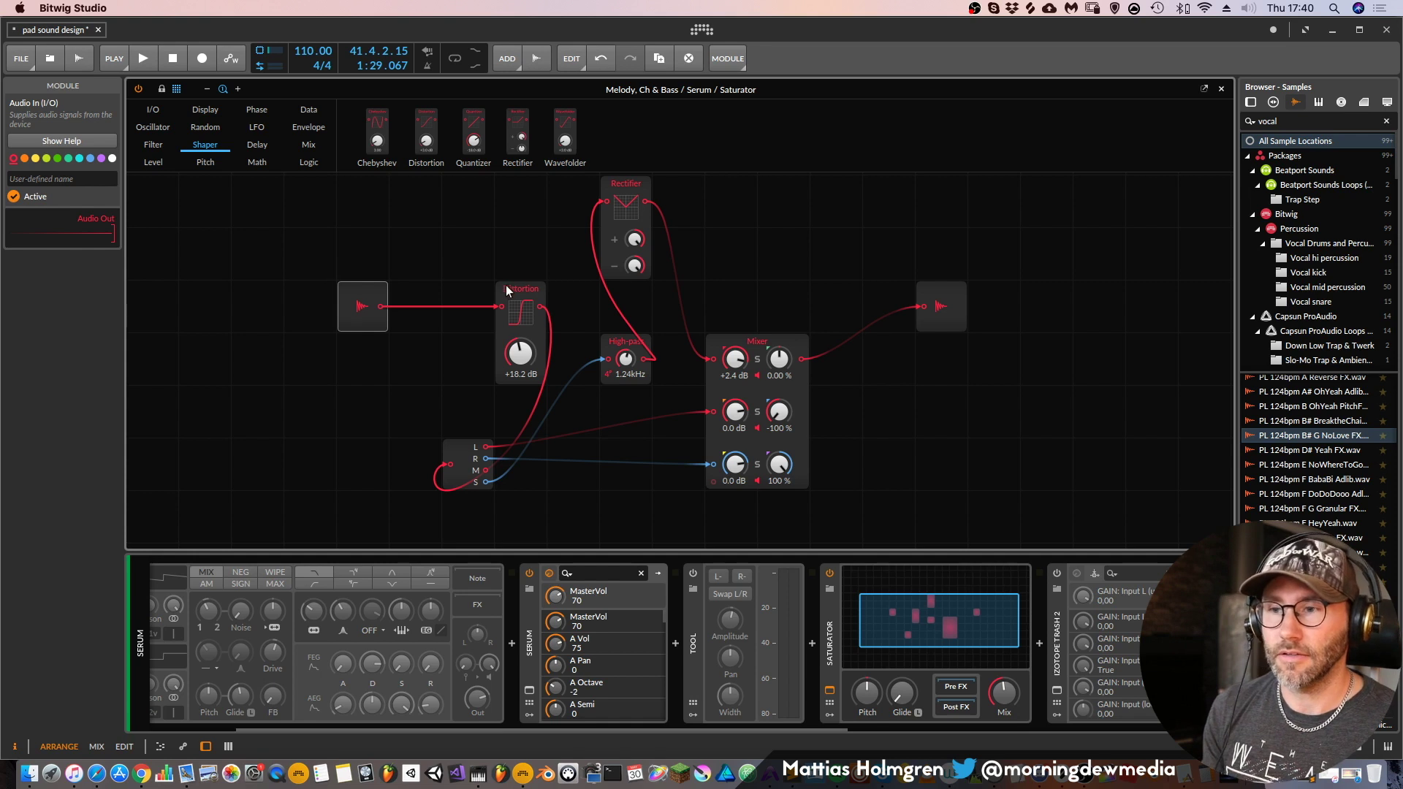
left_click_drag(522, 289, 480, 250)
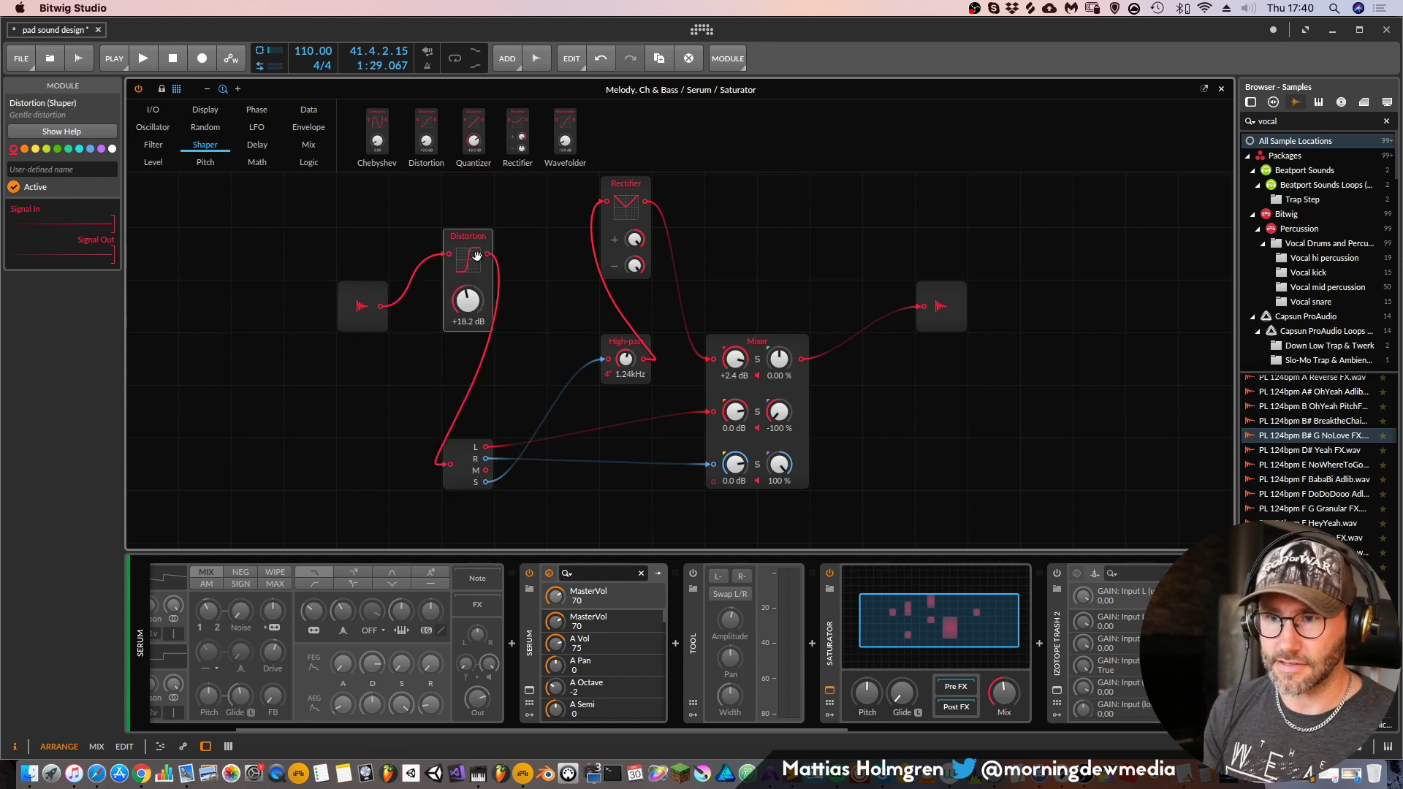
Set the Distortion module's drive to about +18 dB
left_click_drag(467, 310, 468, 333)
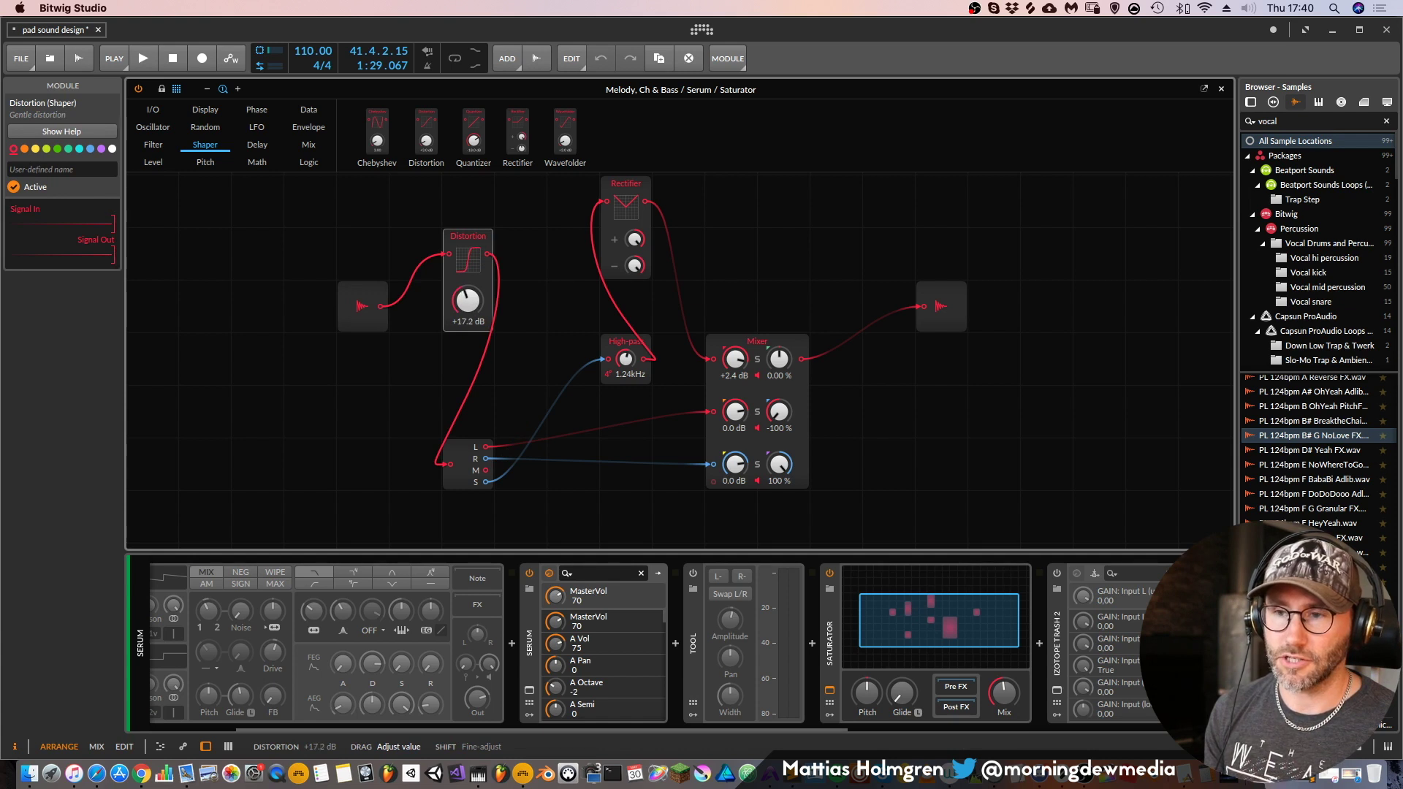
left_click_drag(468, 310, 472, 315)
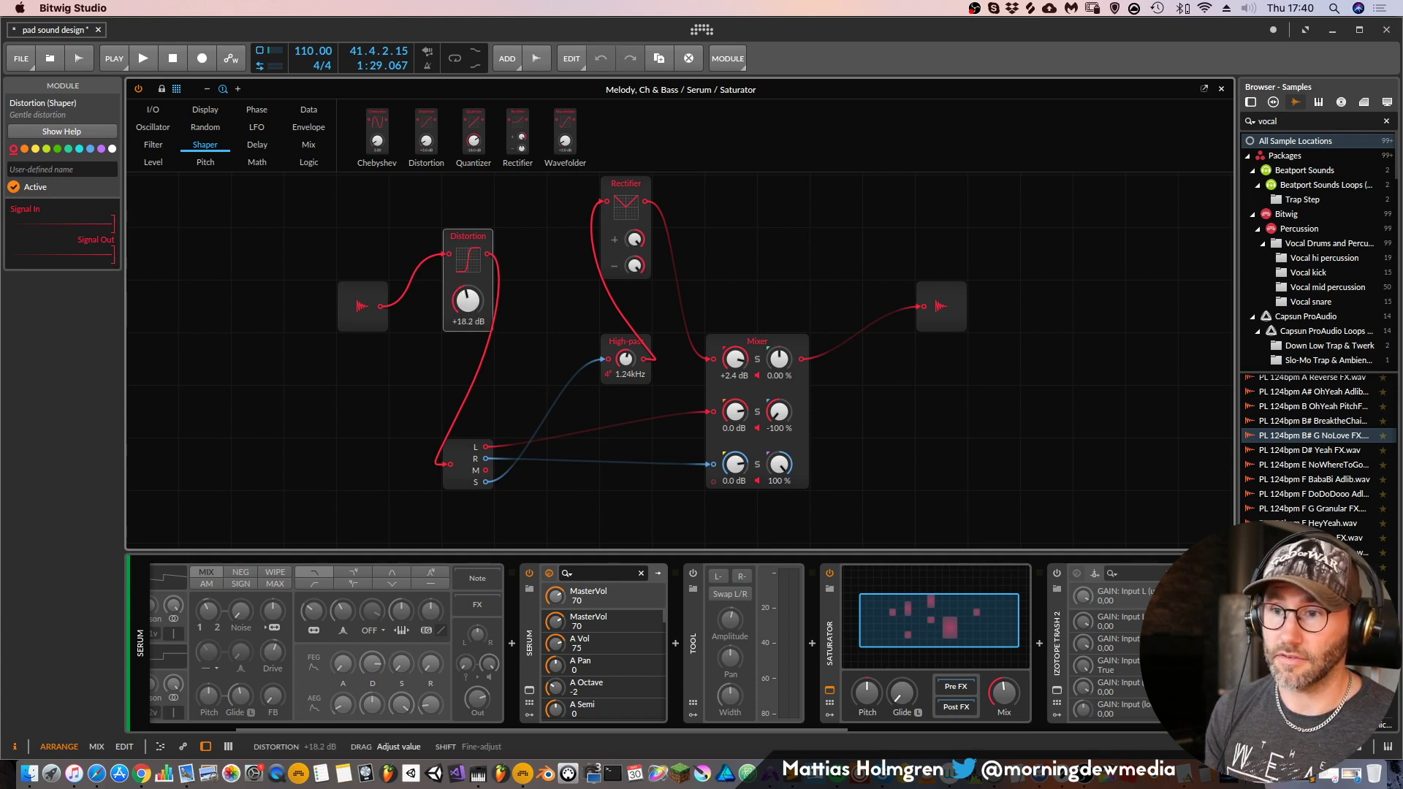
left_click(308, 145)
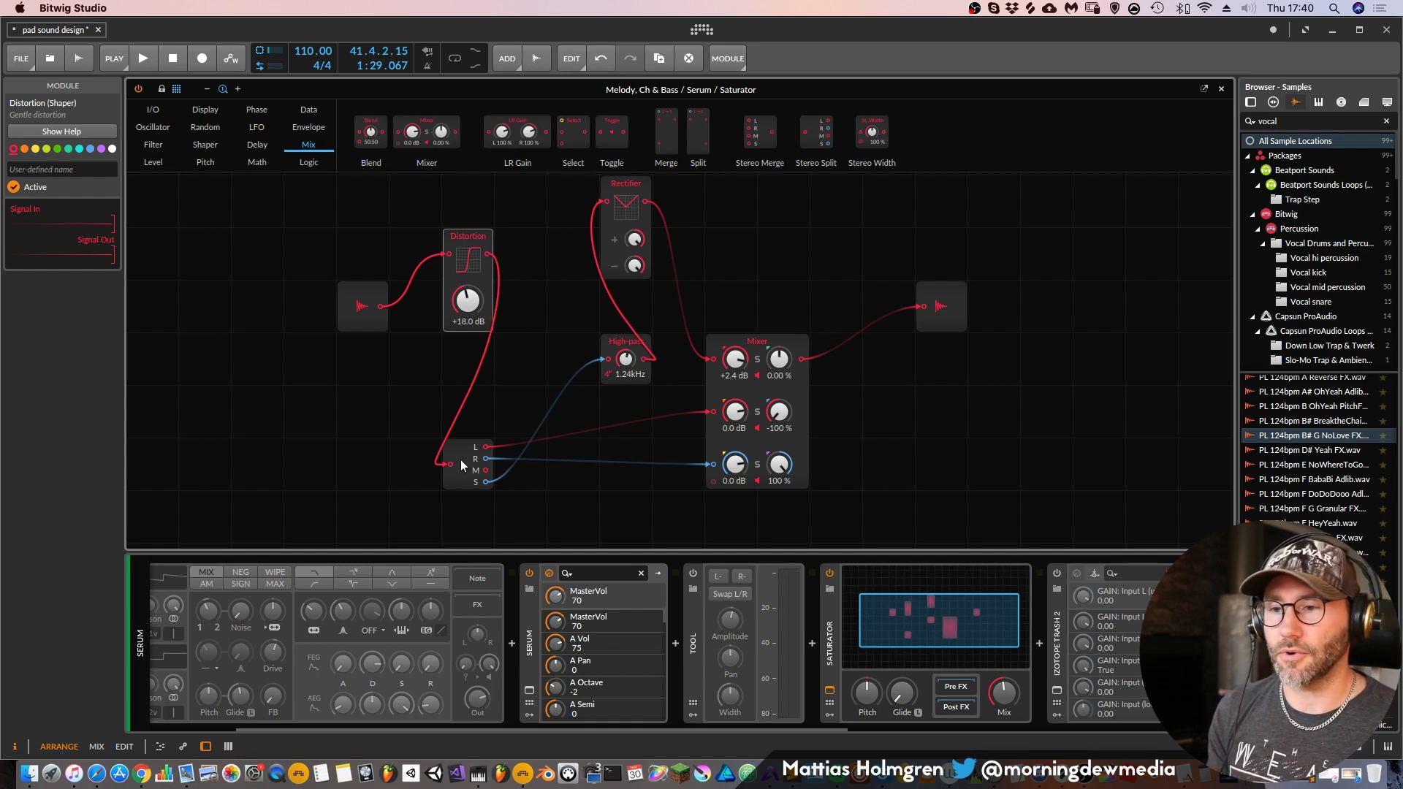
Move Stereo Split right under Distortion and High-pass left beside the Rectifier
left_click_drag(461, 465, 514, 465)
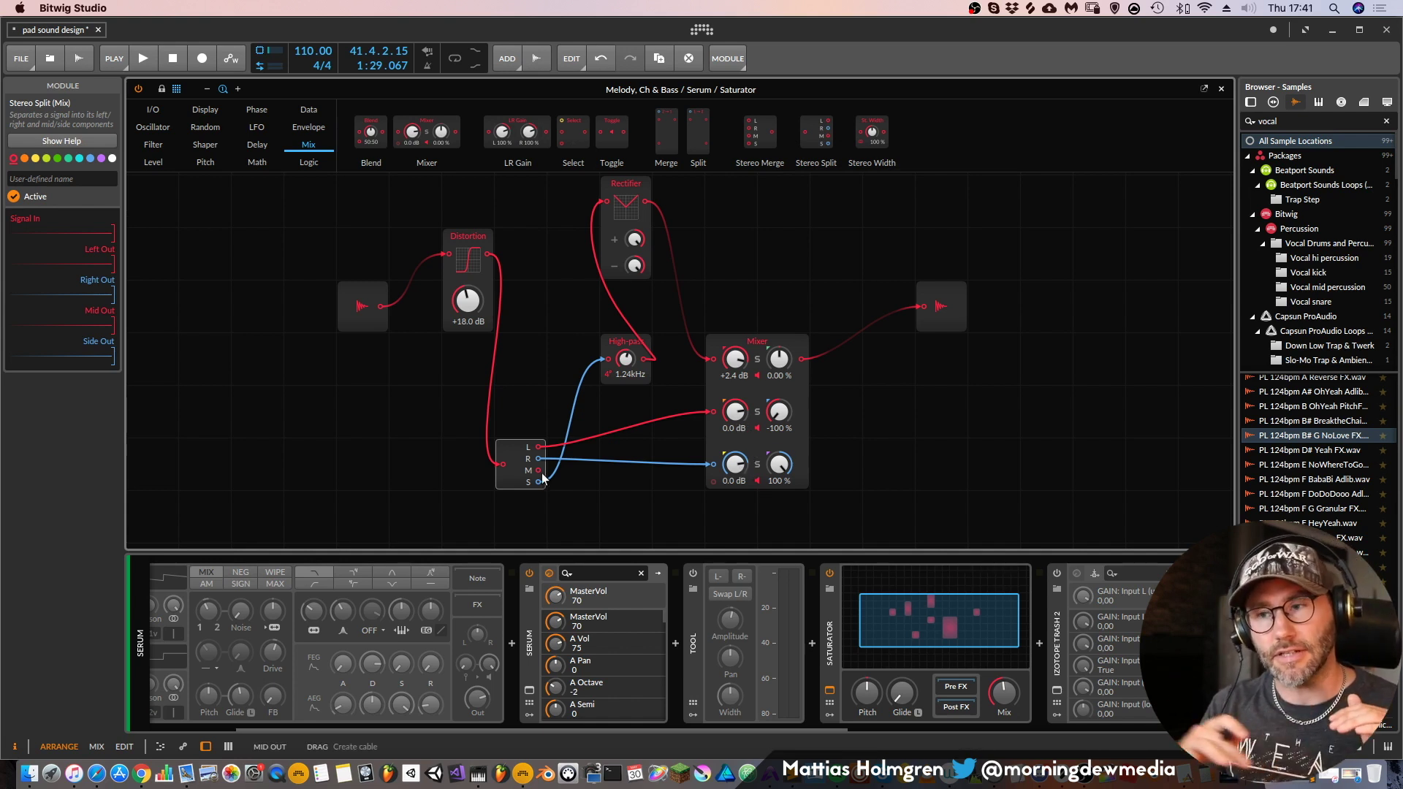
left_click_drag(614, 342, 563, 342)
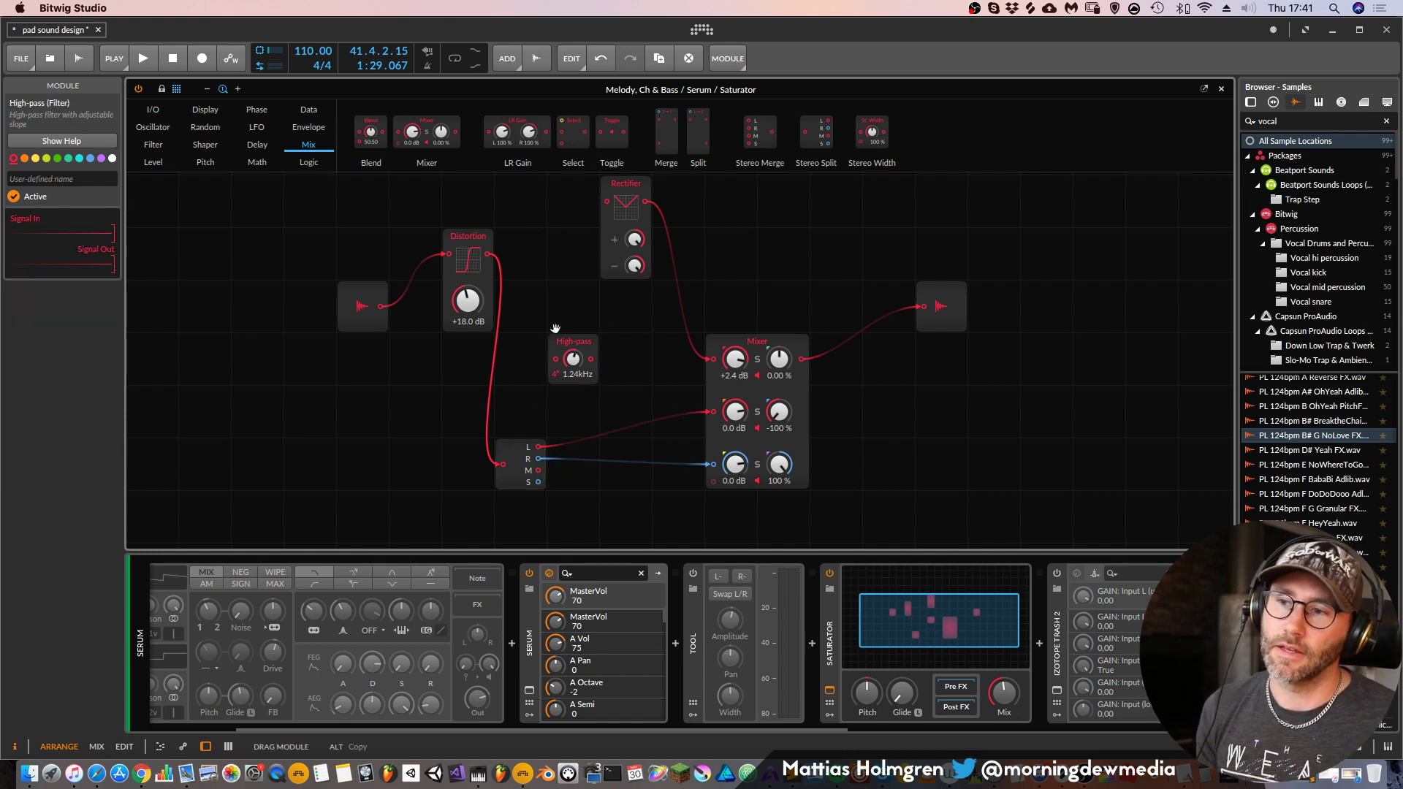
left_click(623, 190)
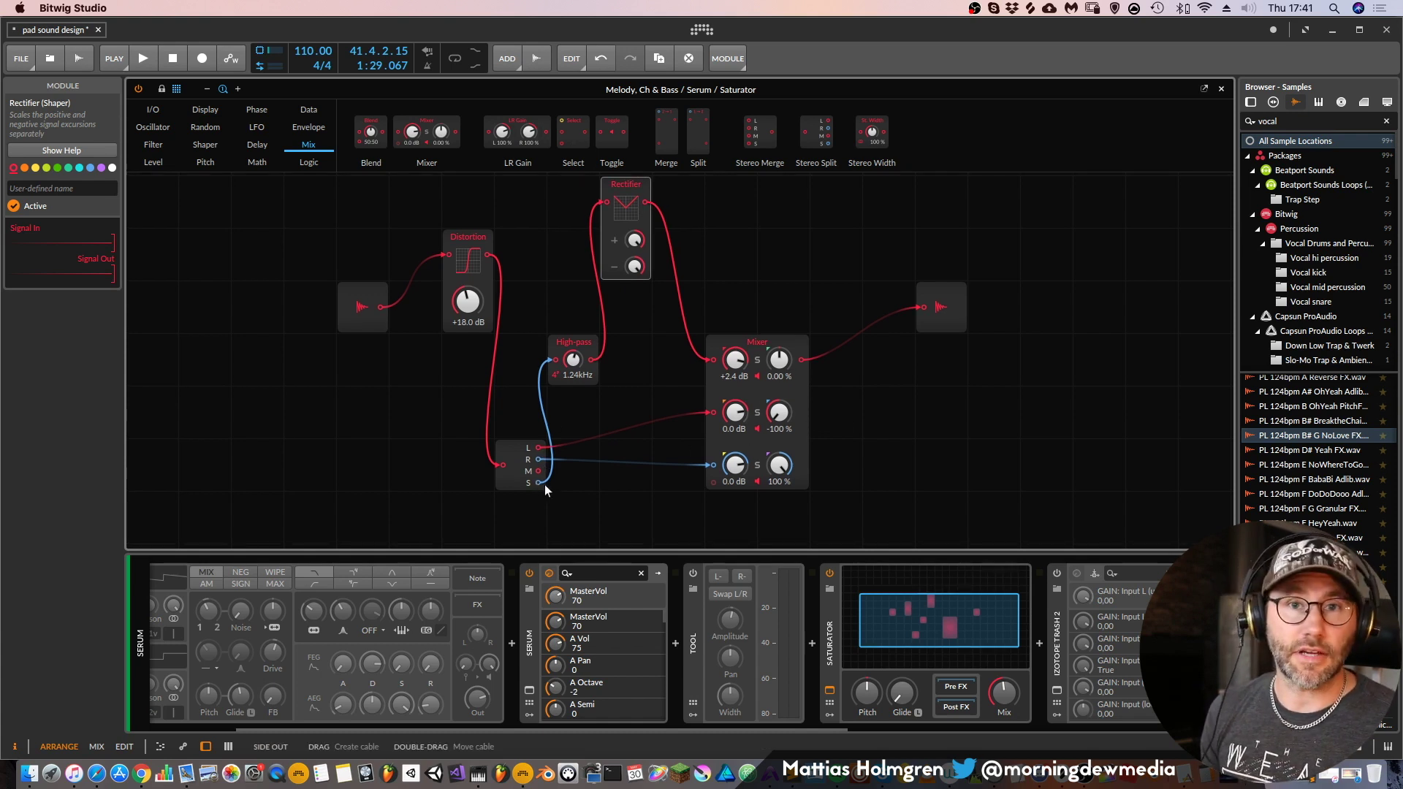
Lower the High-pass cutoff, adjust the Rectifier's upper amount, and close the grid editor
left_click(575, 341)
mouse_move(576, 387)
left_mouse_down()
mouse_move(576, 398)
mouse_move(576, 362)
left_mouse_up()
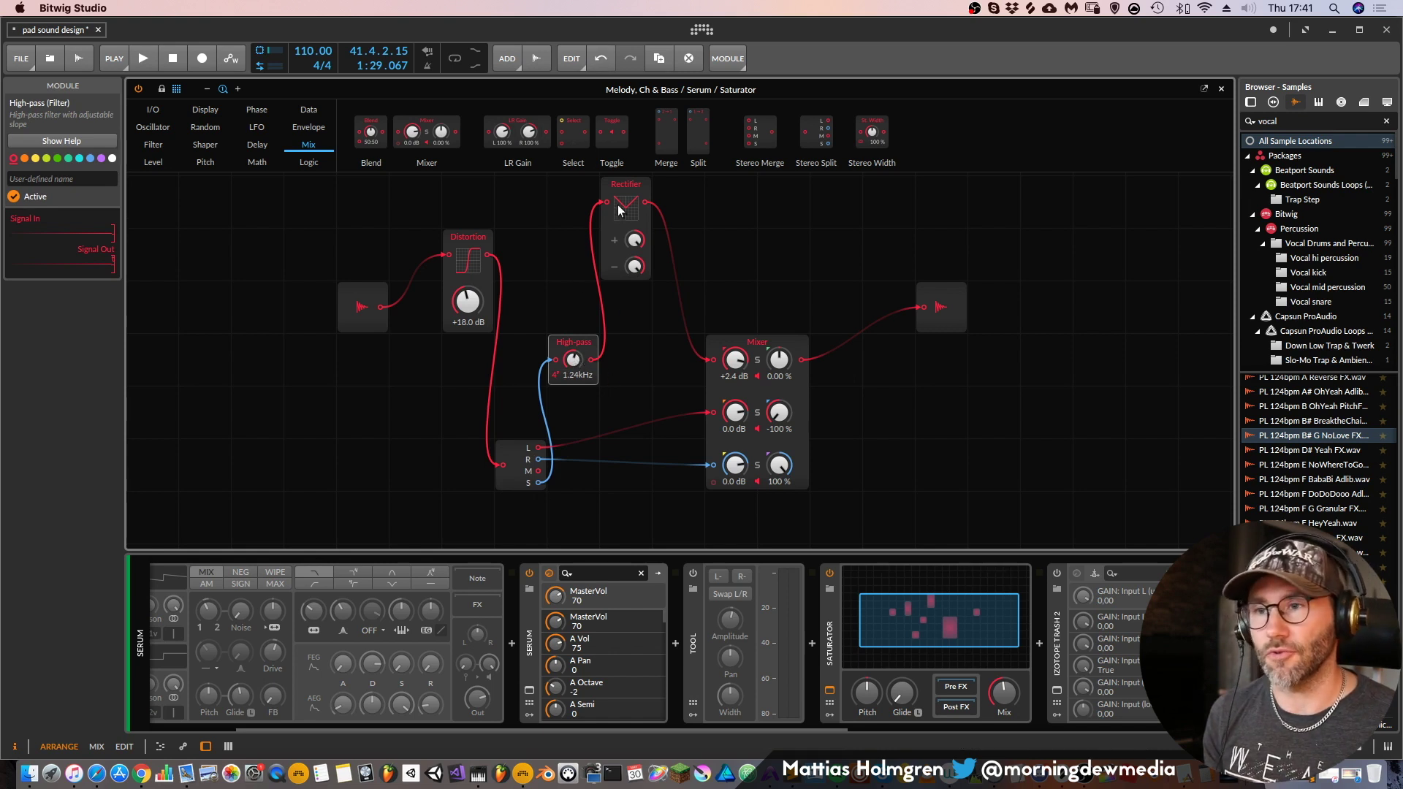
left_click(199, 144)
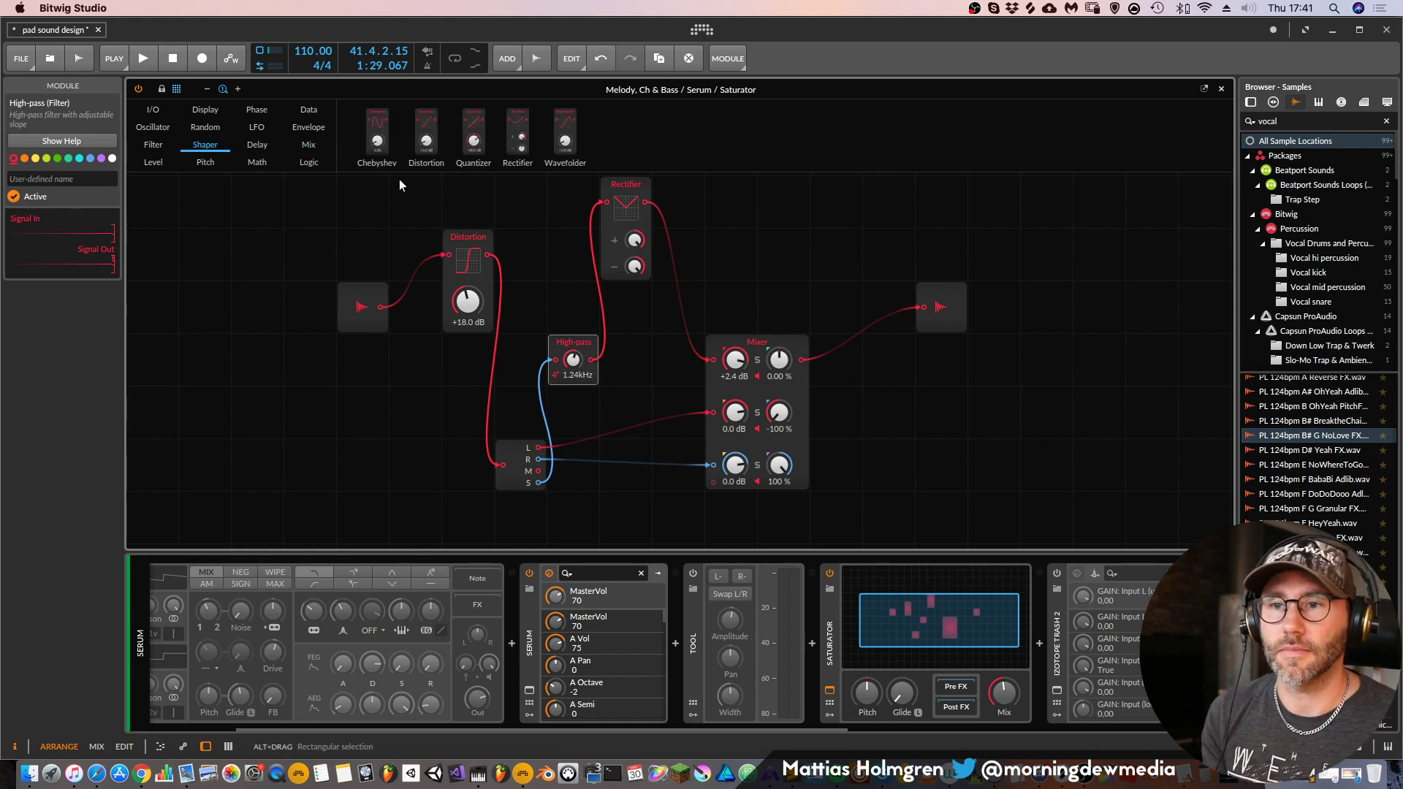
mouse_move(633, 235)
left_mouse_down()
mouse_move(632, 219)
mouse_move(635, 266)
left_mouse_up()
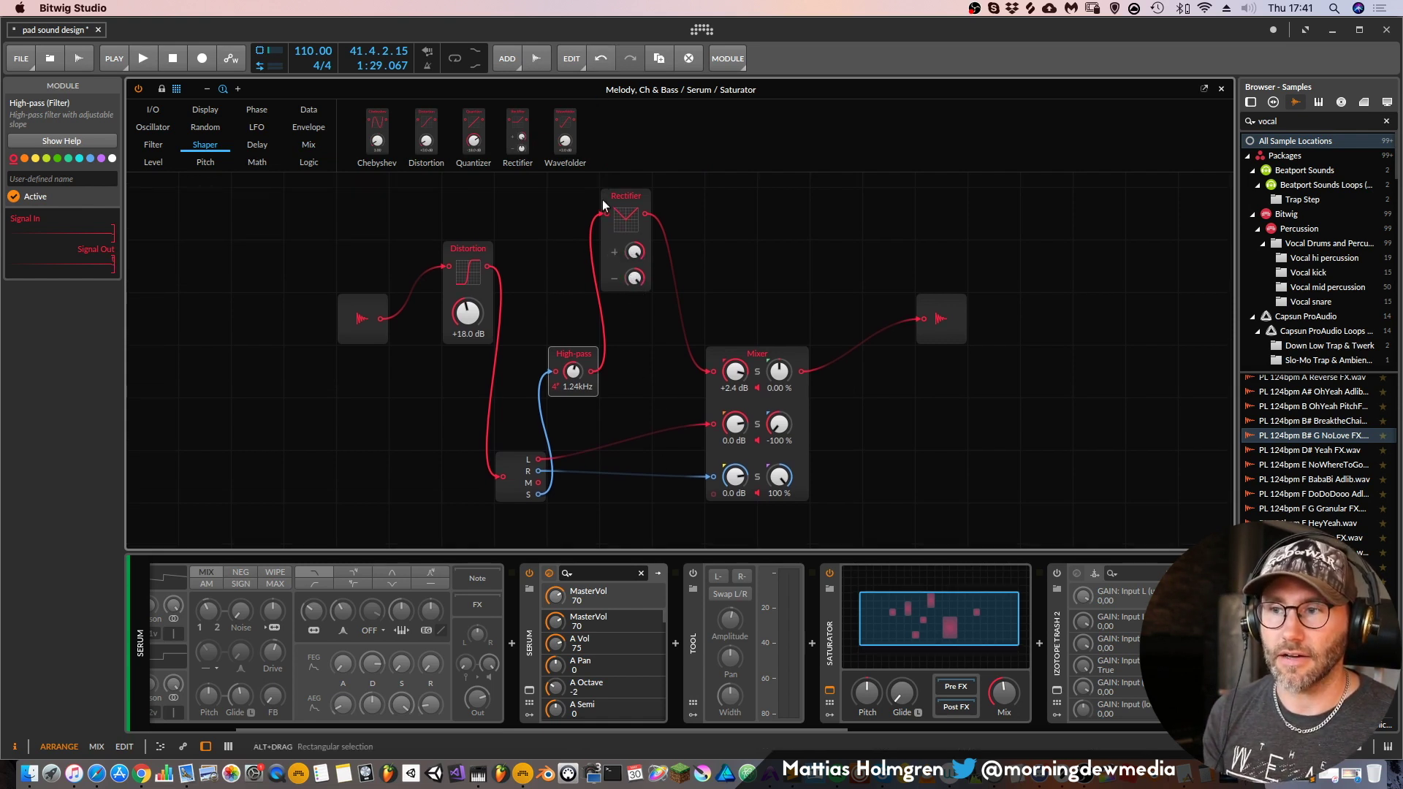
left_click(1222, 89)
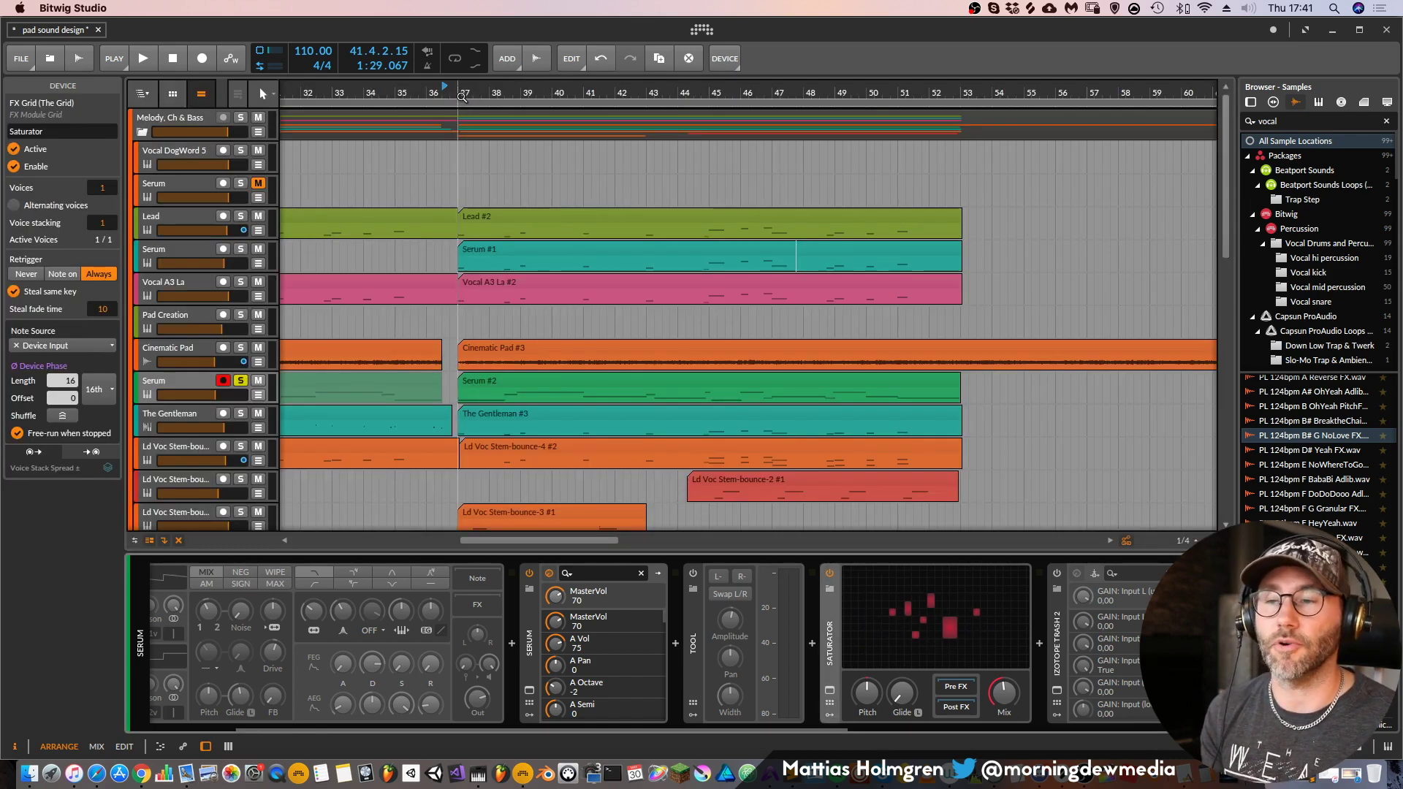
Play from just before bar 37 and set the grid Mixer's first channel to +6.0 dB
left_click(440, 89)
key("space")
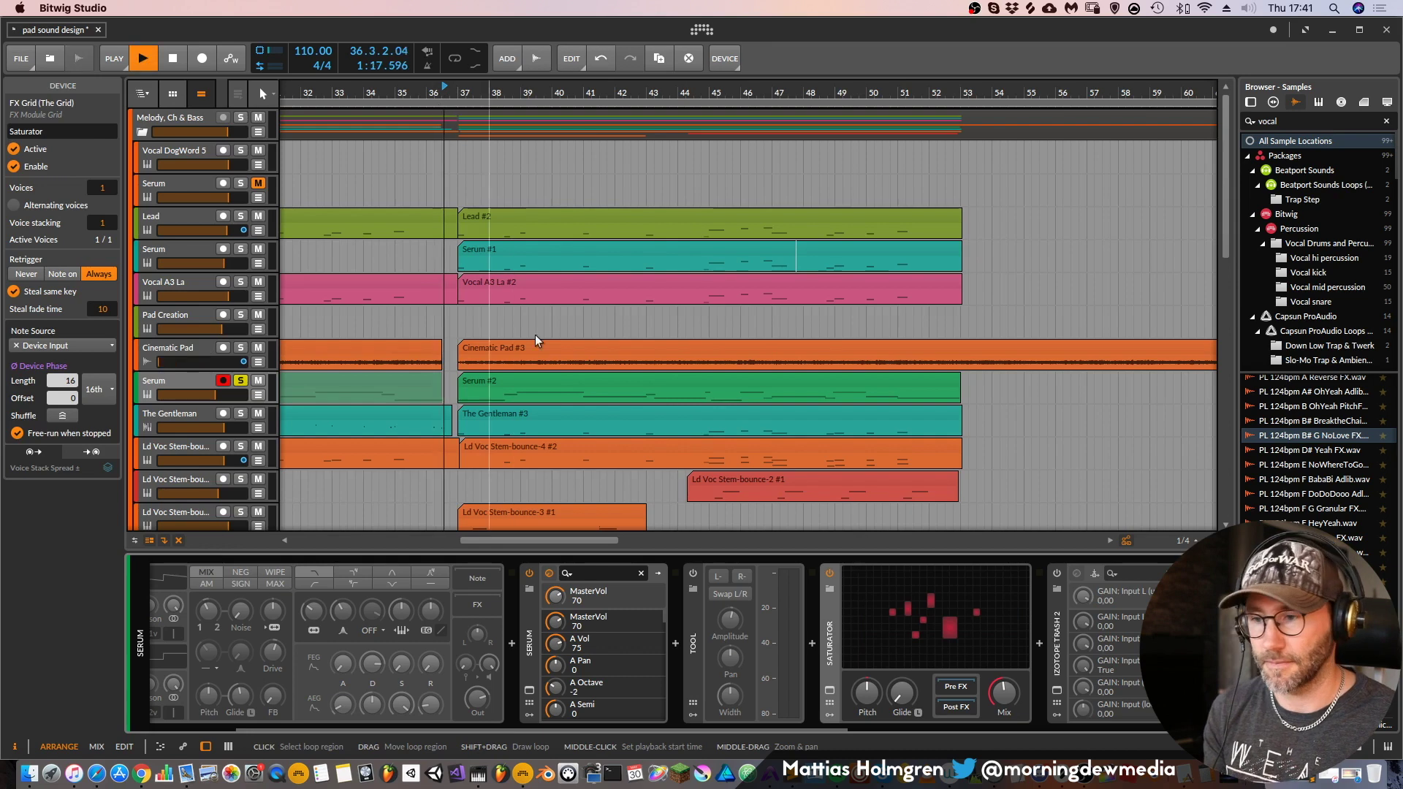
left_click(830, 690)
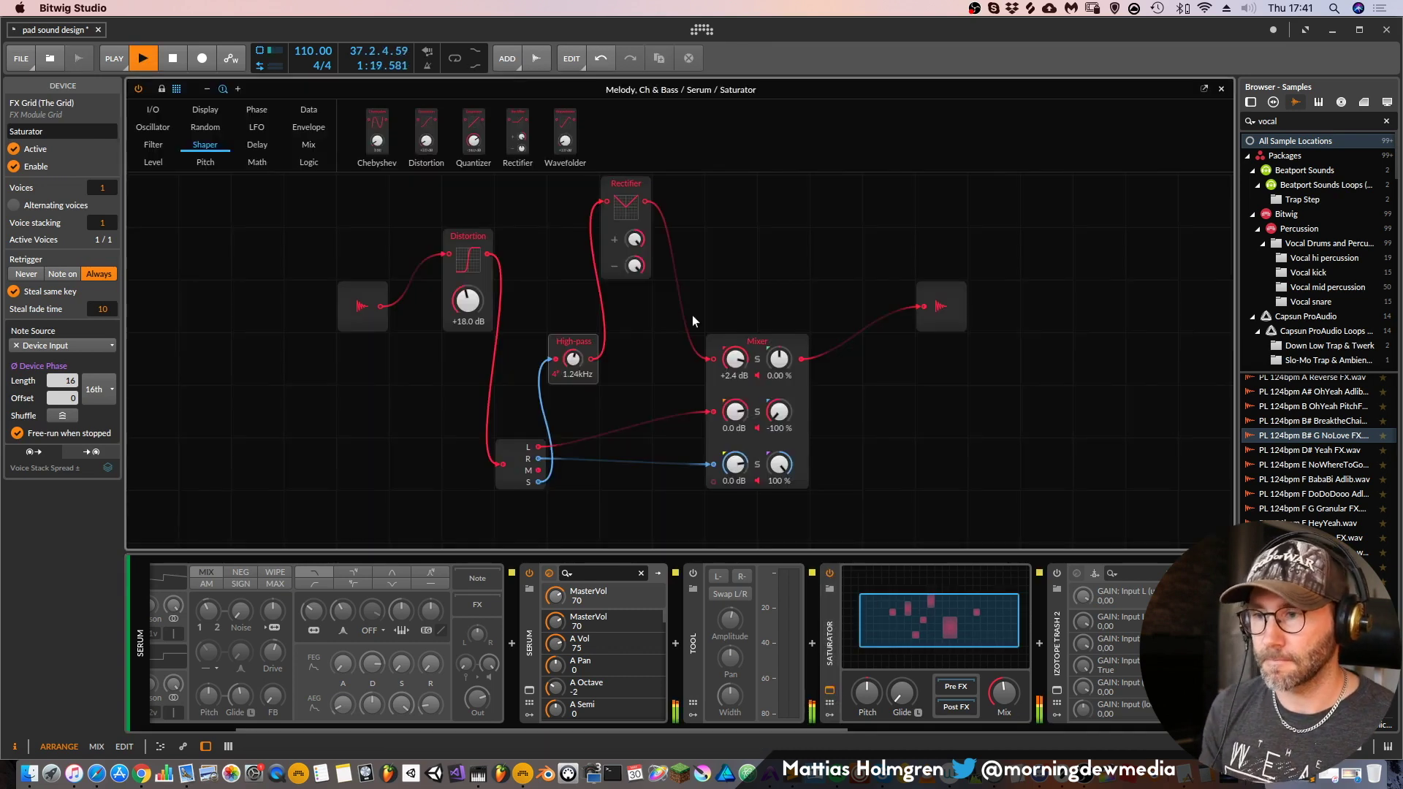
left_click_drag(741, 366, 741, 343)
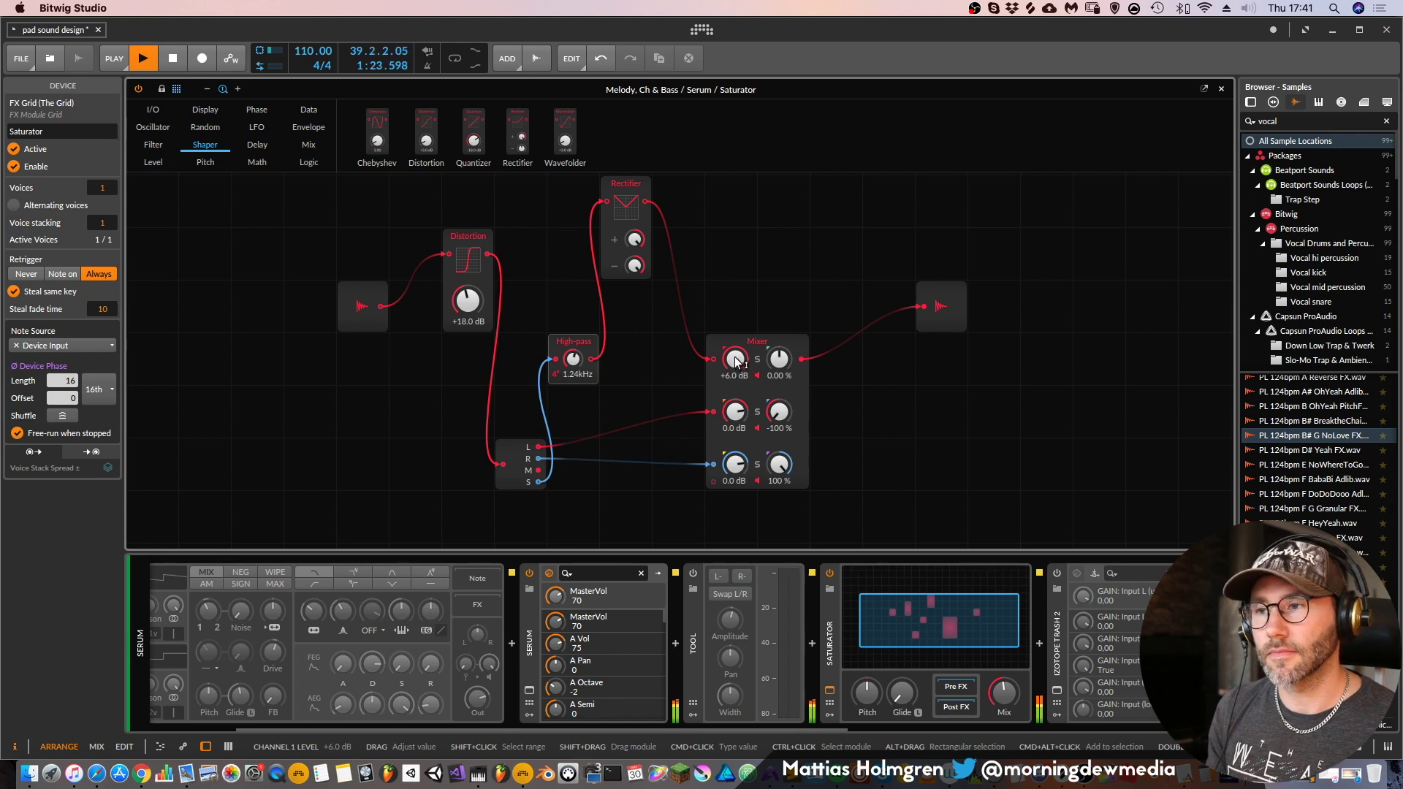
left_click_drag(737, 361, 737, 424)
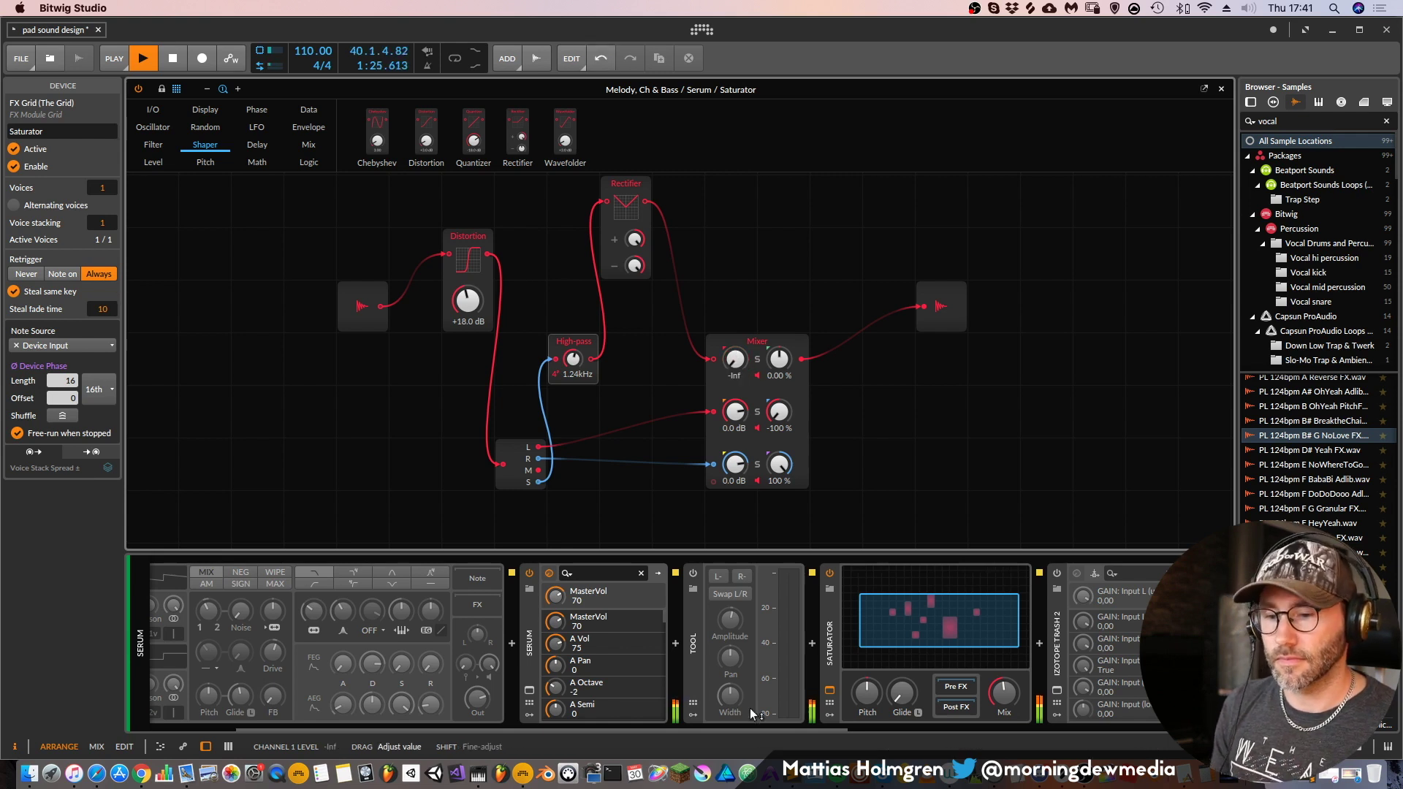
left_click_drag(736, 369, 736, 355)
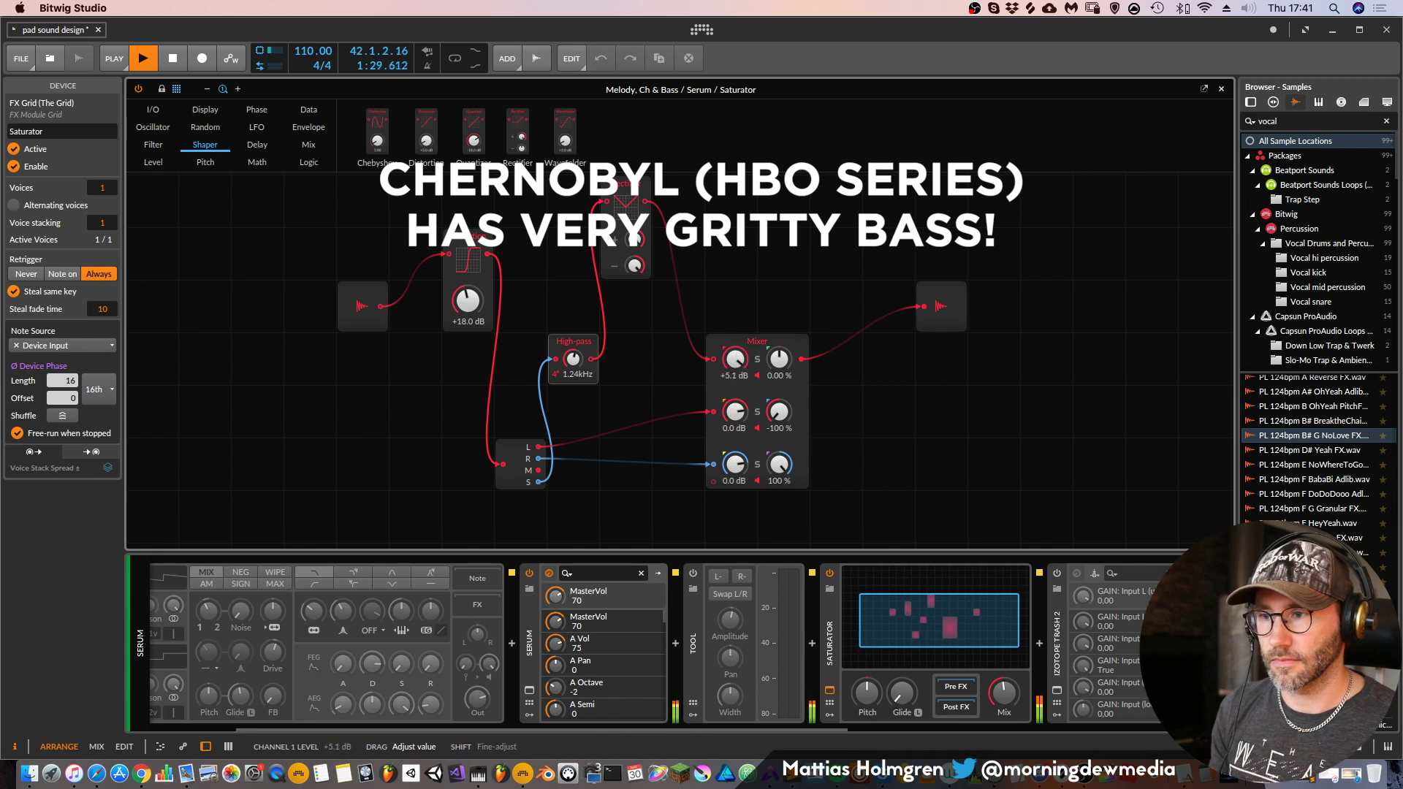
Reset the Mixer's second and third channels to 0.0 dB and close the grid patch
left_click_drag(744, 402, 734, 504)
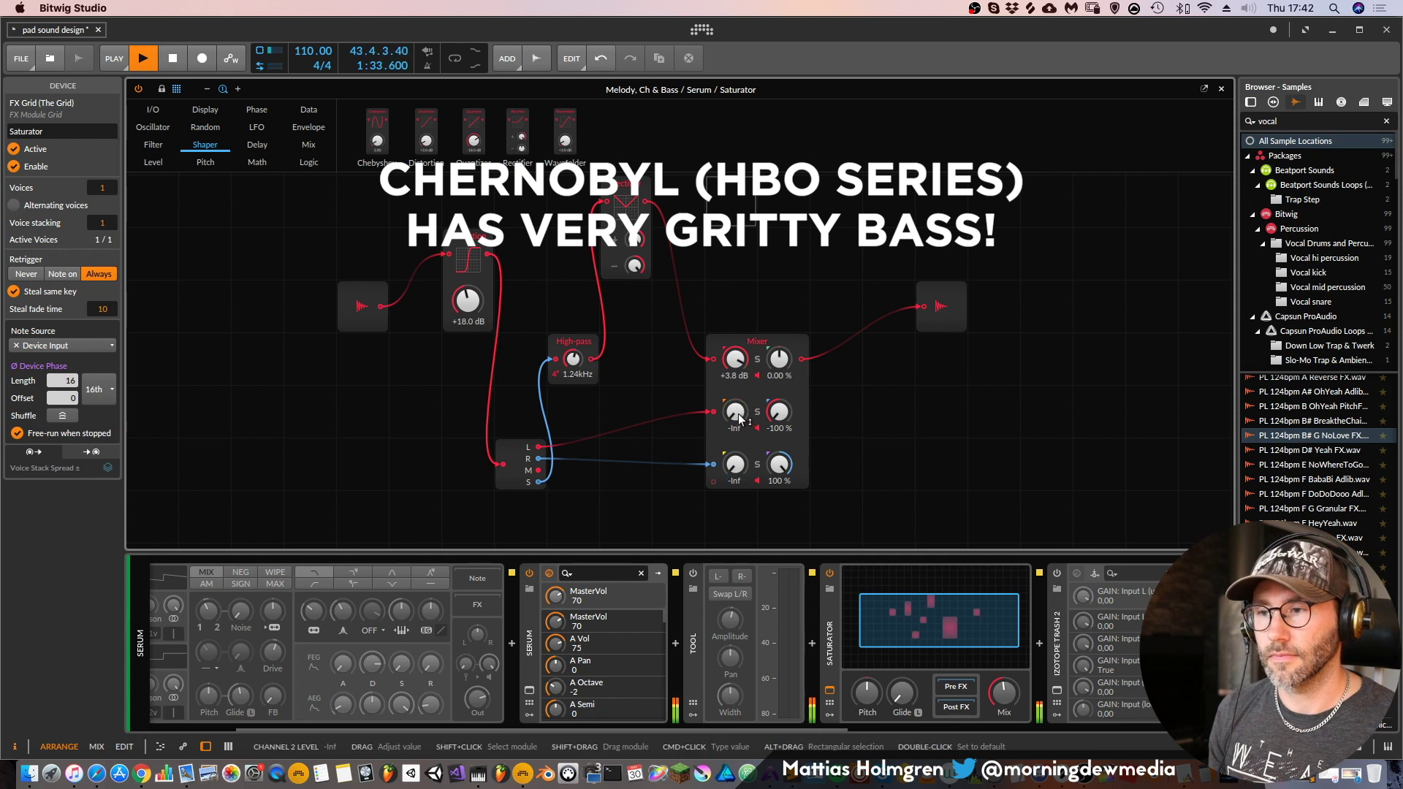
key("space")
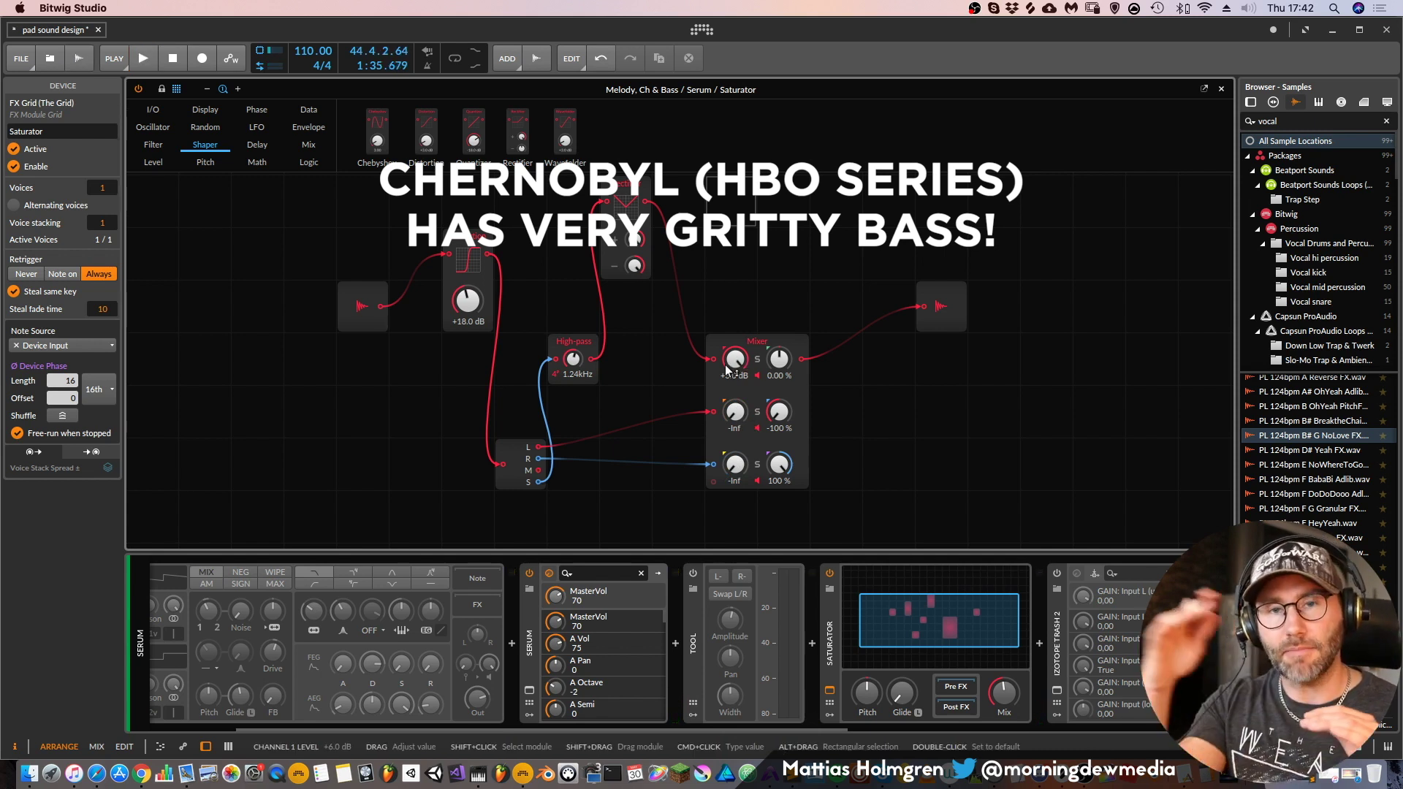
key("space")
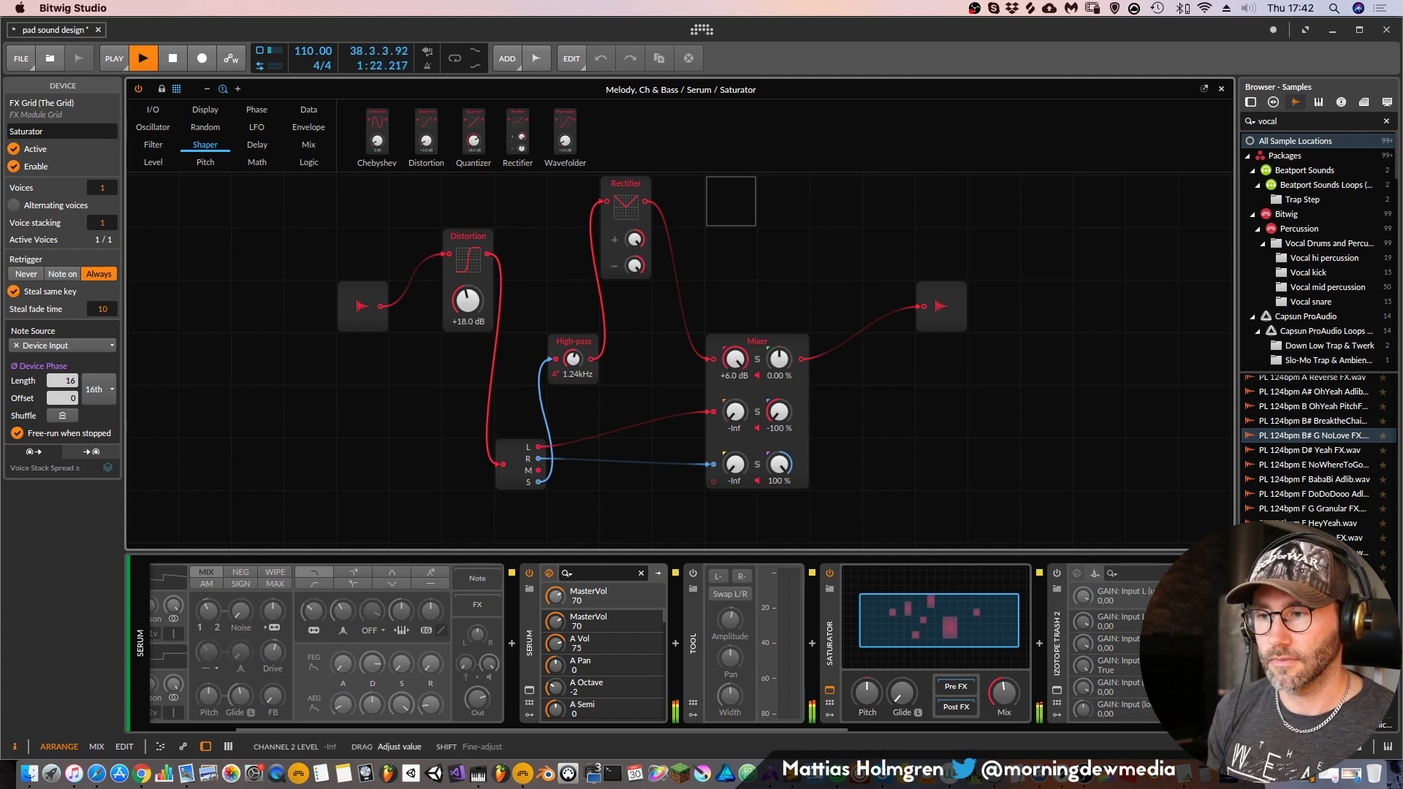
double_click(735, 412)
double_click(734, 465)
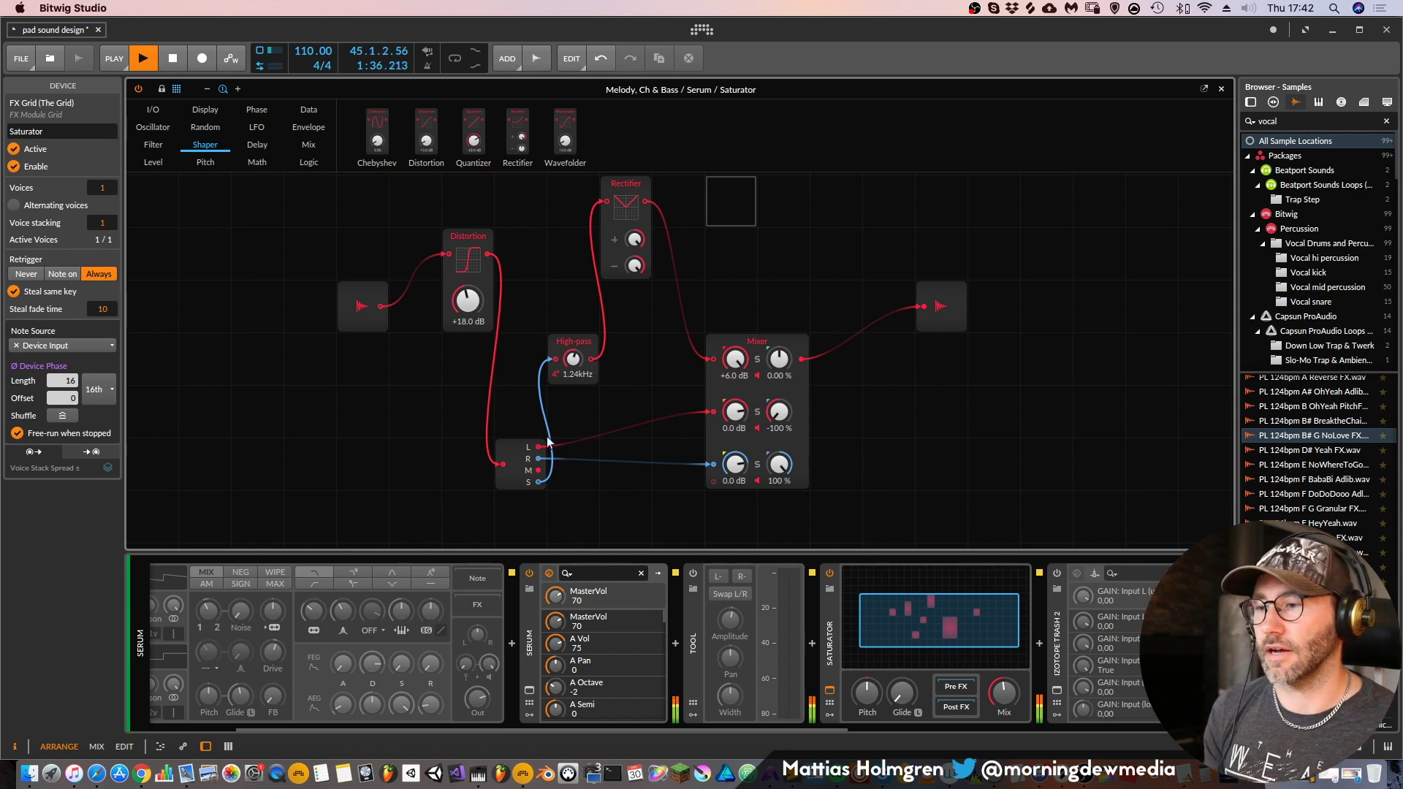
left_click(1221, 90)
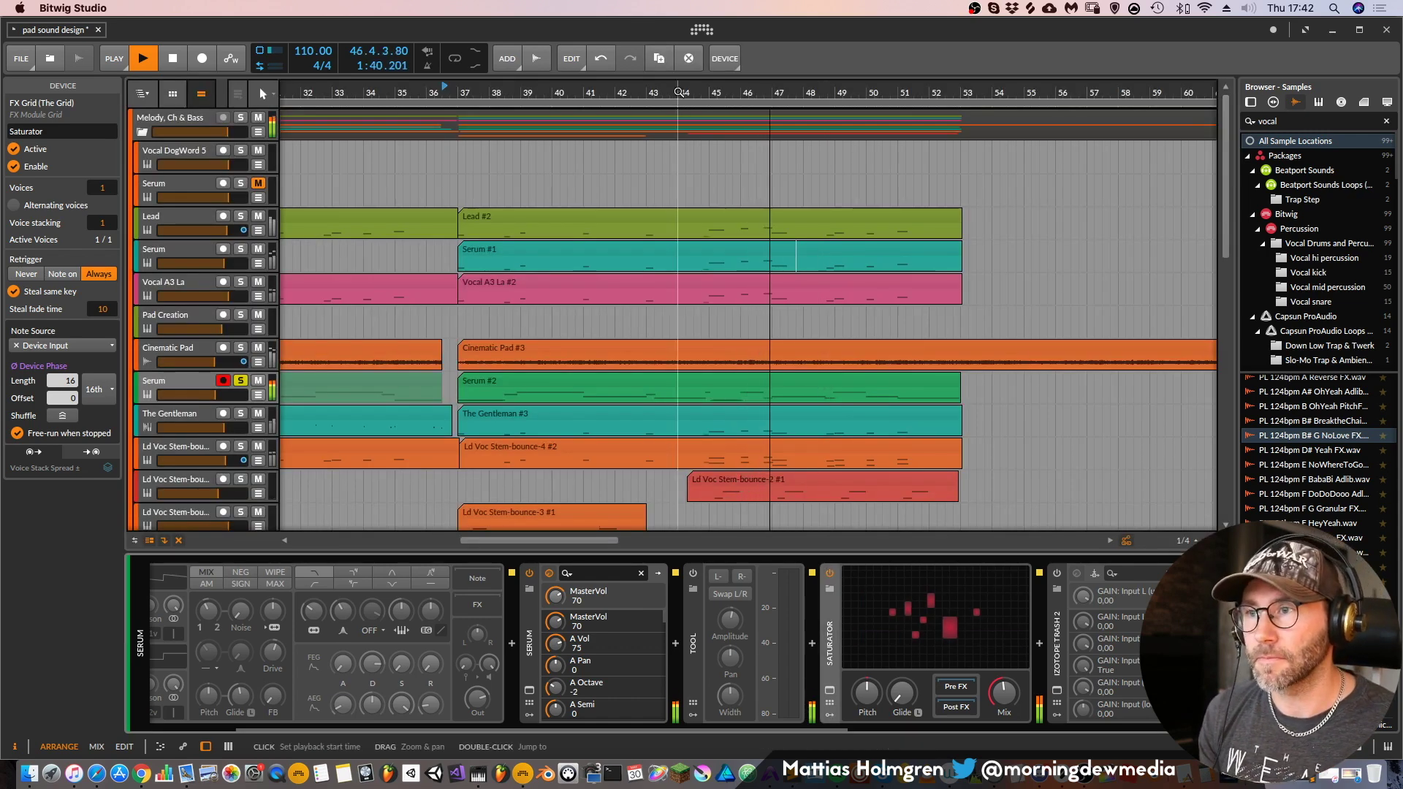
Dismiss a stray context menu in the arranger and stop playback
right_click(680, 109)
key("Escape")
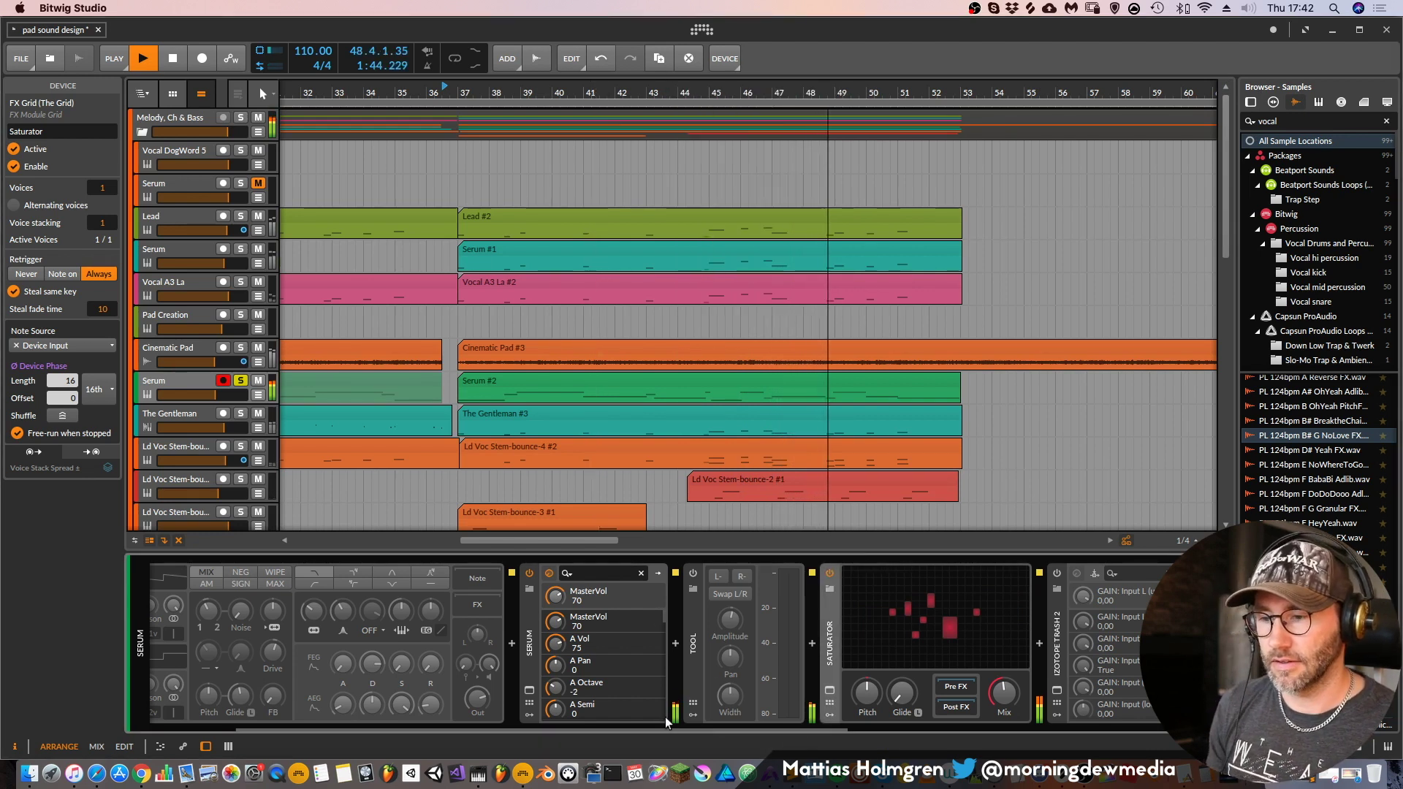
scroll(731, 727, "left", 3)
key("space")
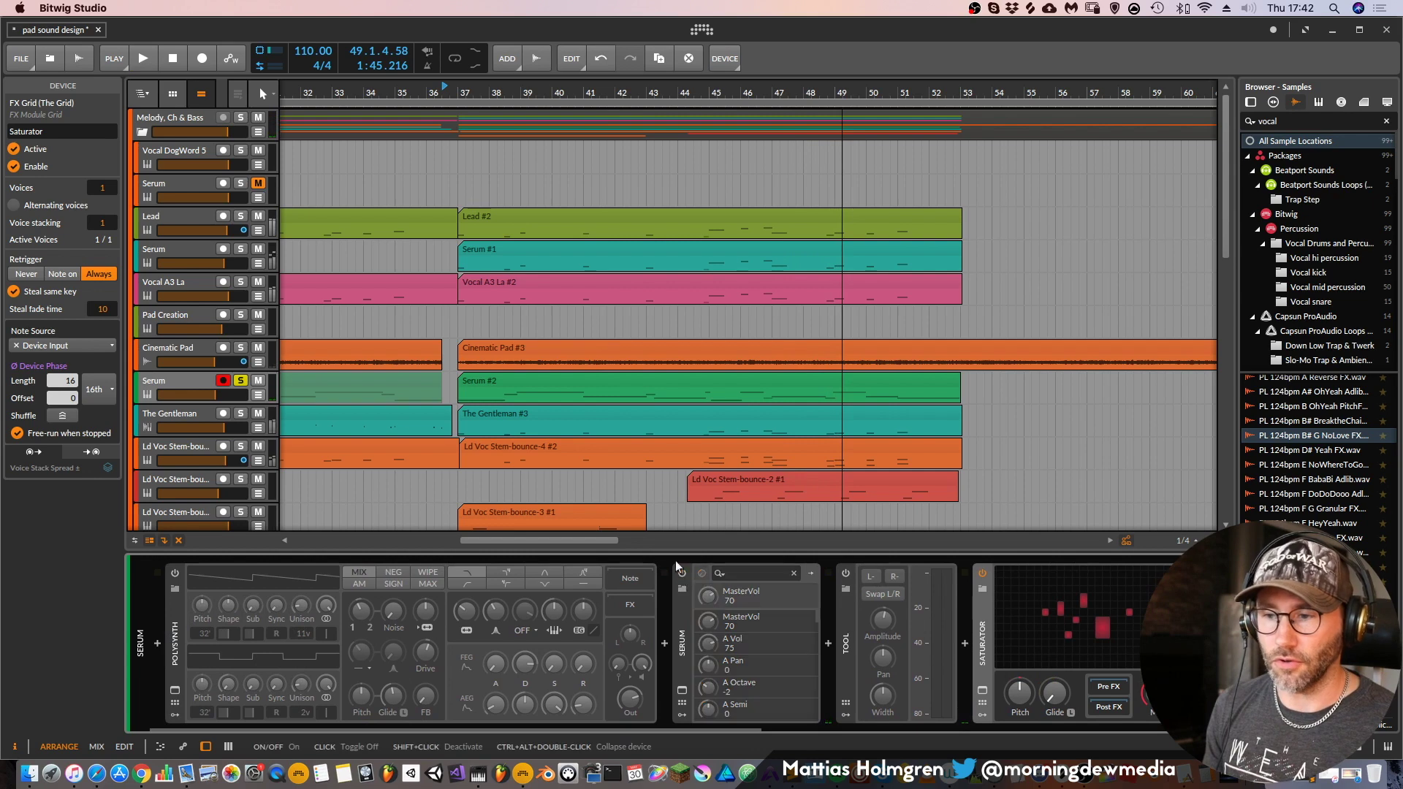
Switch on the Polysynth device, check the Serum window, and resume arrangement playback
left_click(175, 575)
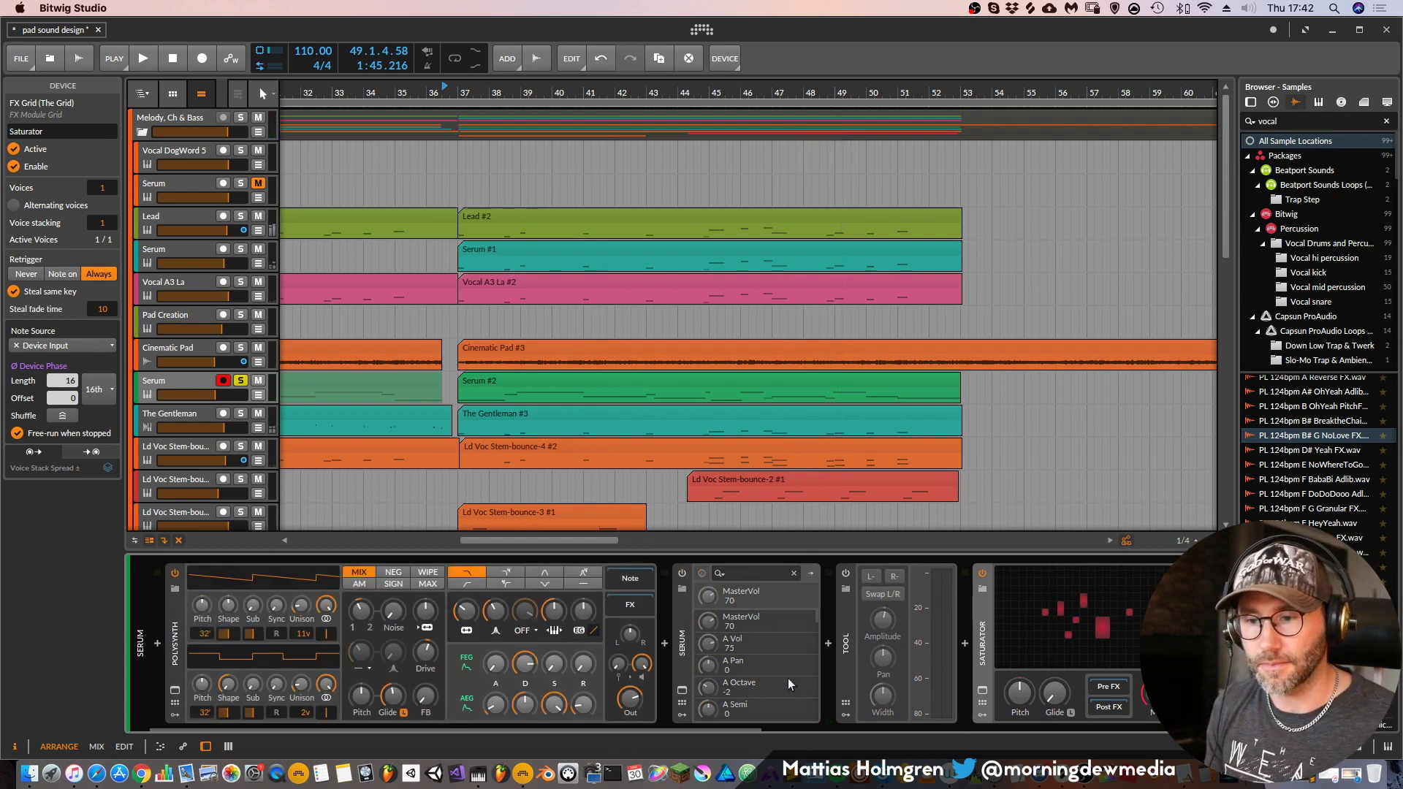
left_click(682, 690)
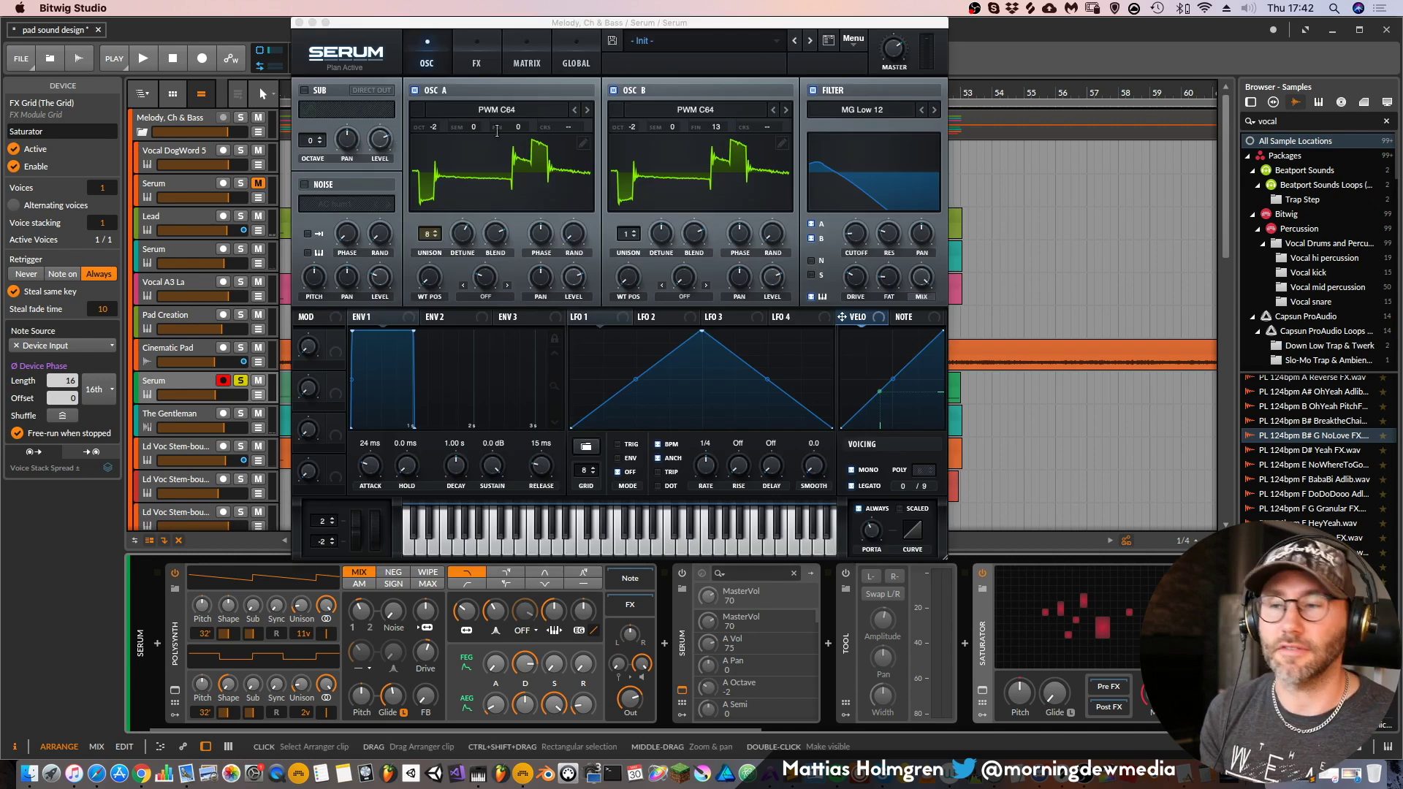
left_click(298, 23)
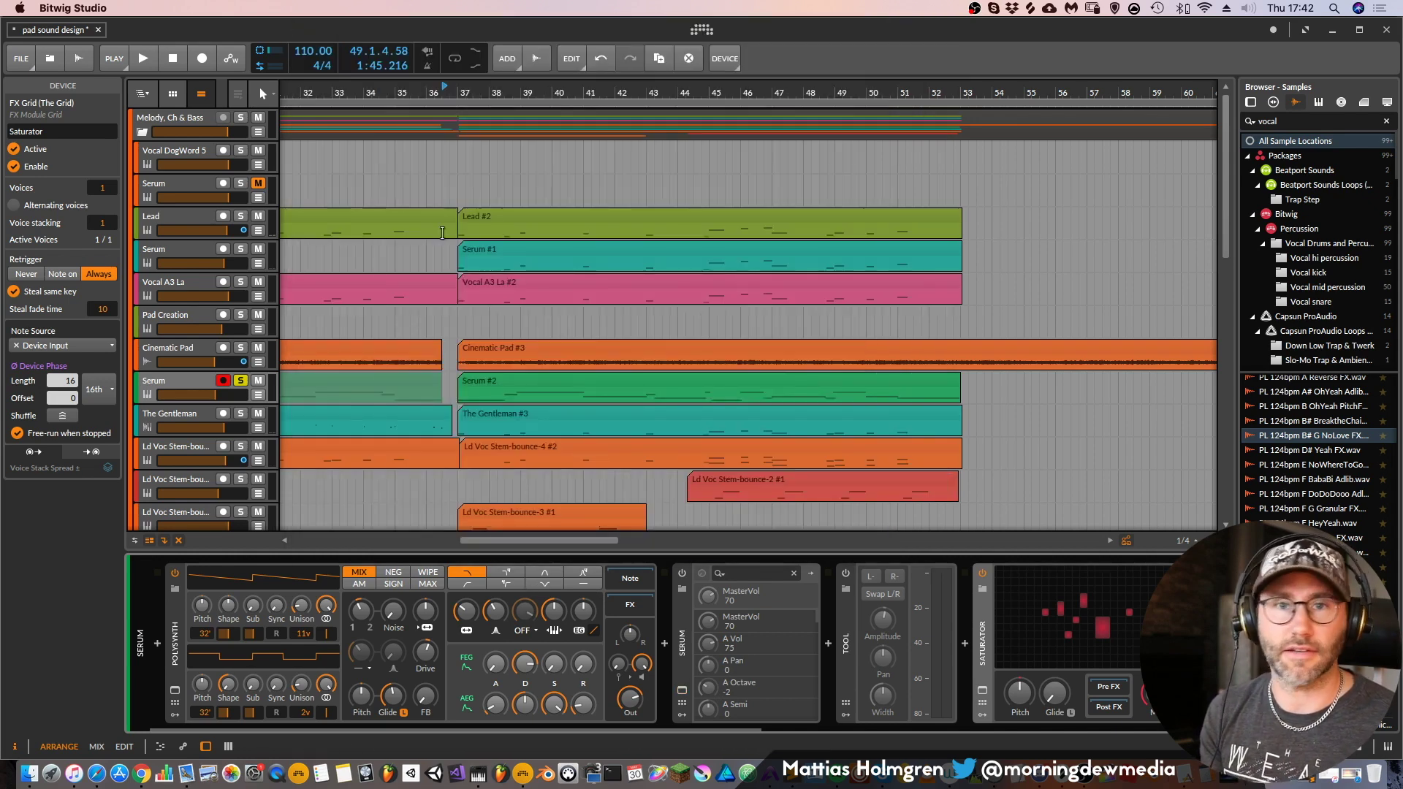
key("space")
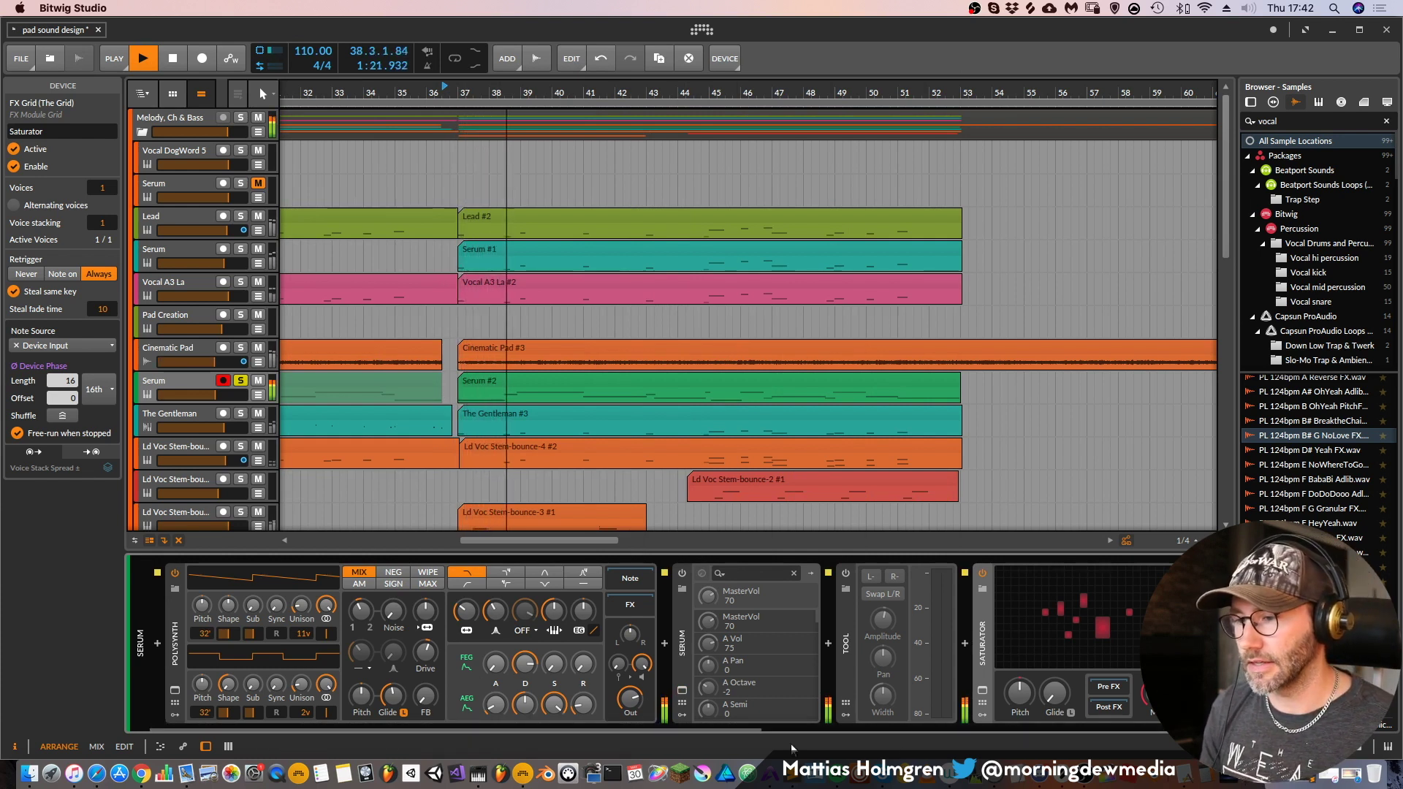
left_click_drag(736, 731, 809, 731)
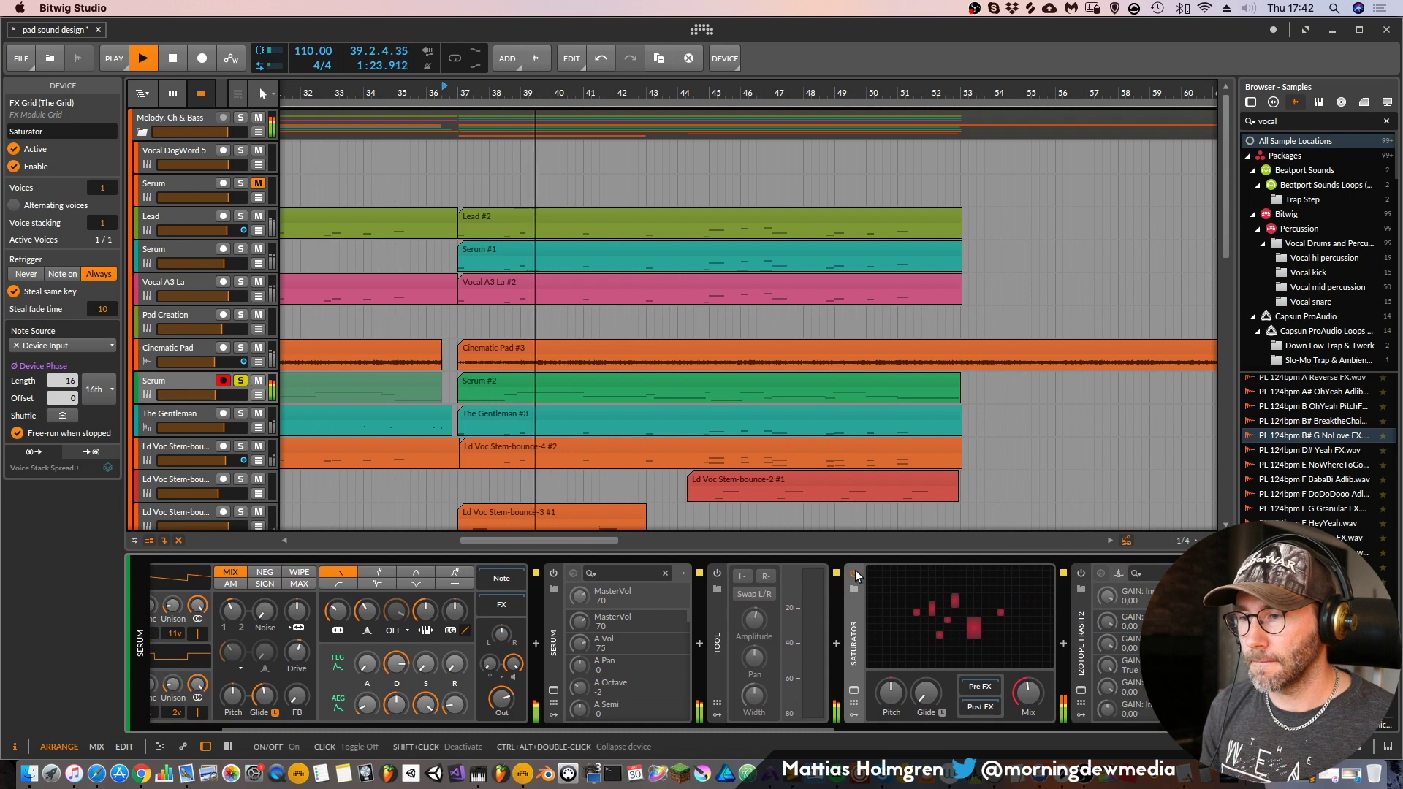
A/B the bass by toggling the Saturator and Tool devices, then stop and bypass the Saturator
left_click(854, 573)
left_click(717, 573)
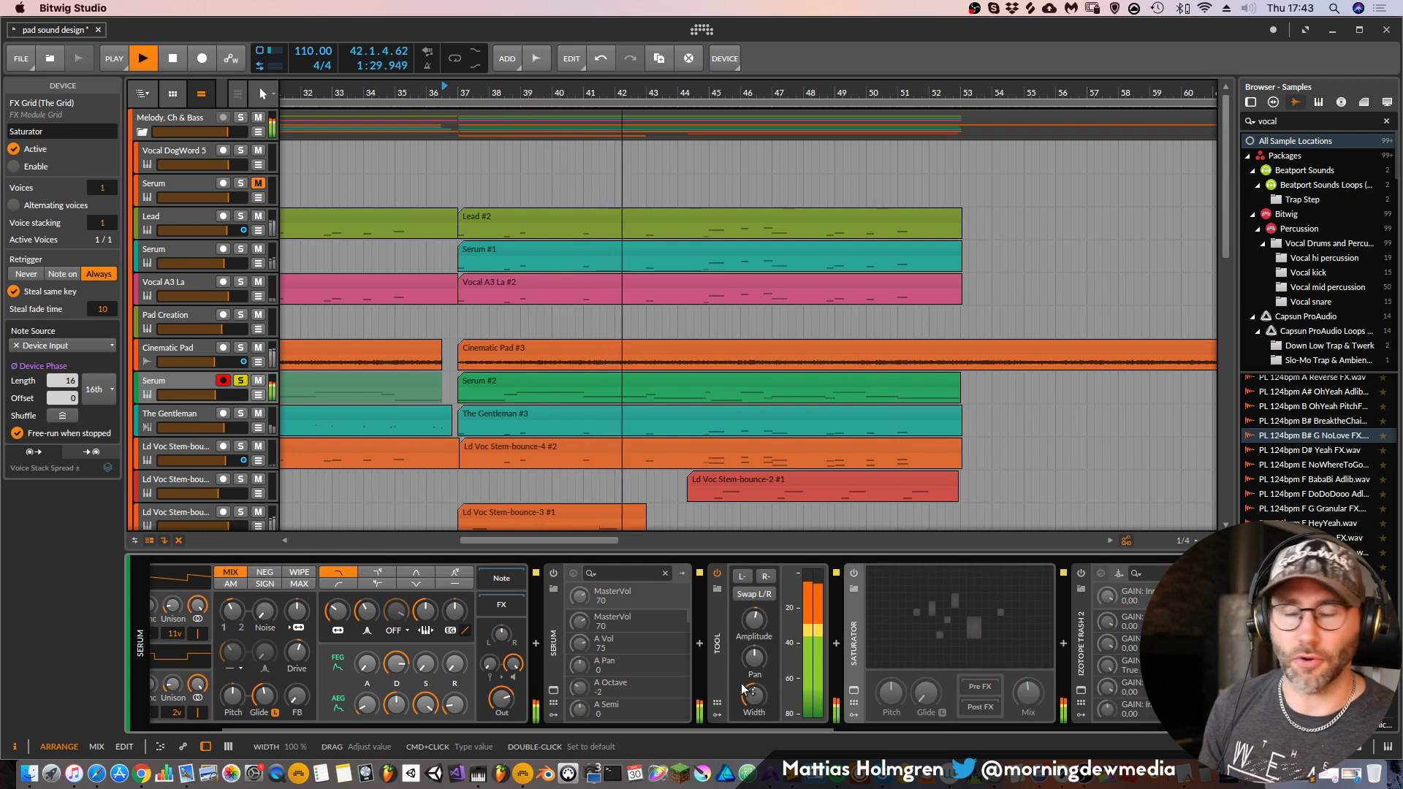
left_click(716, 574)
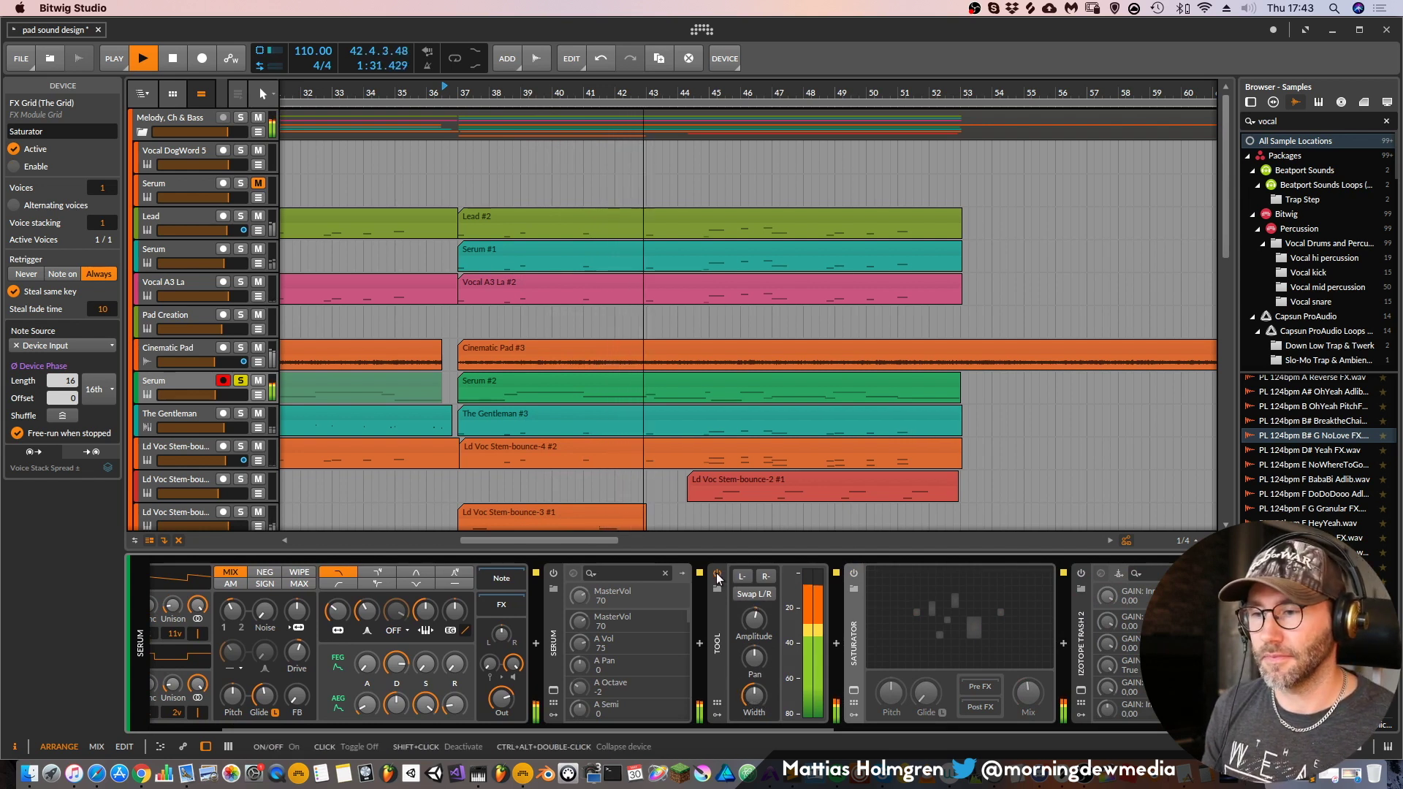
left_click(855, 575)
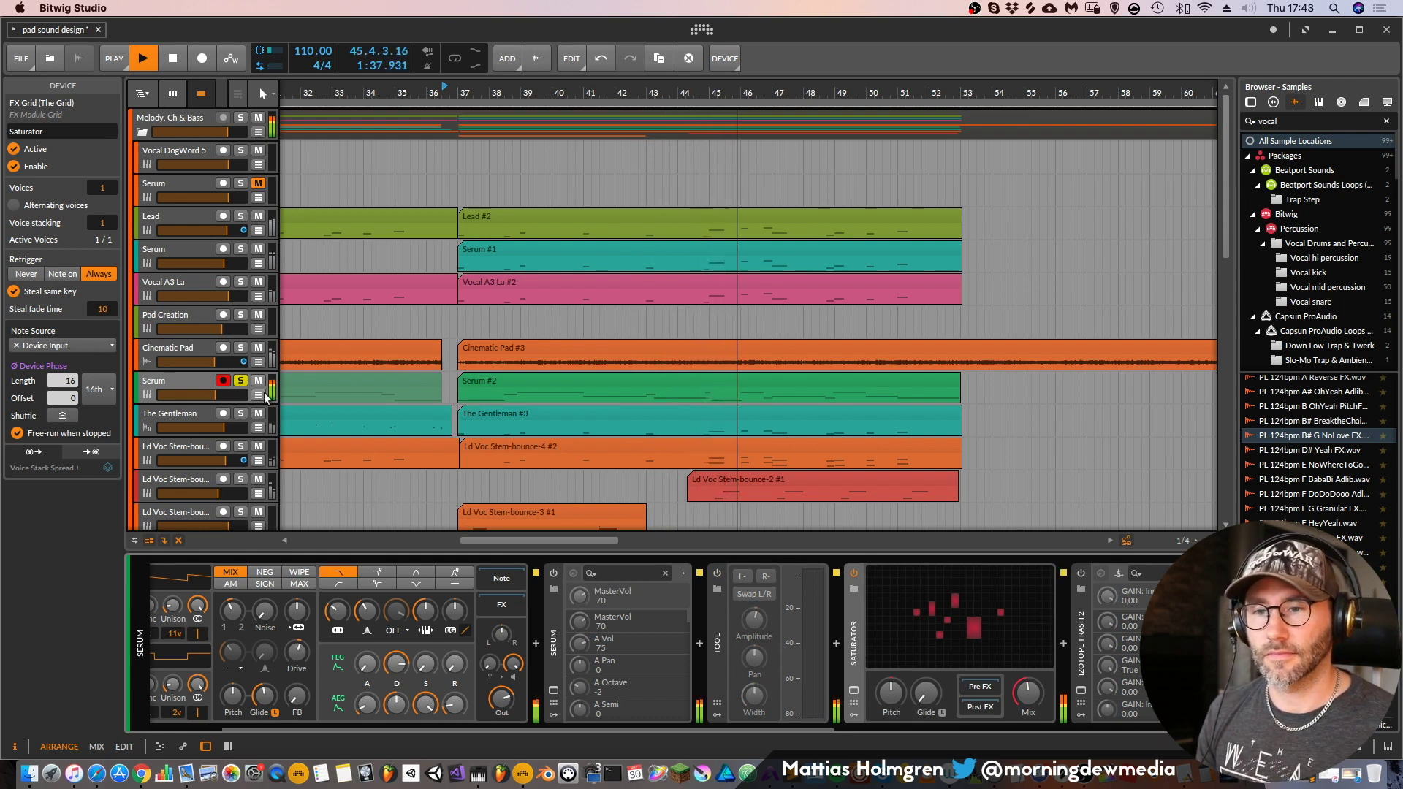
key("space")
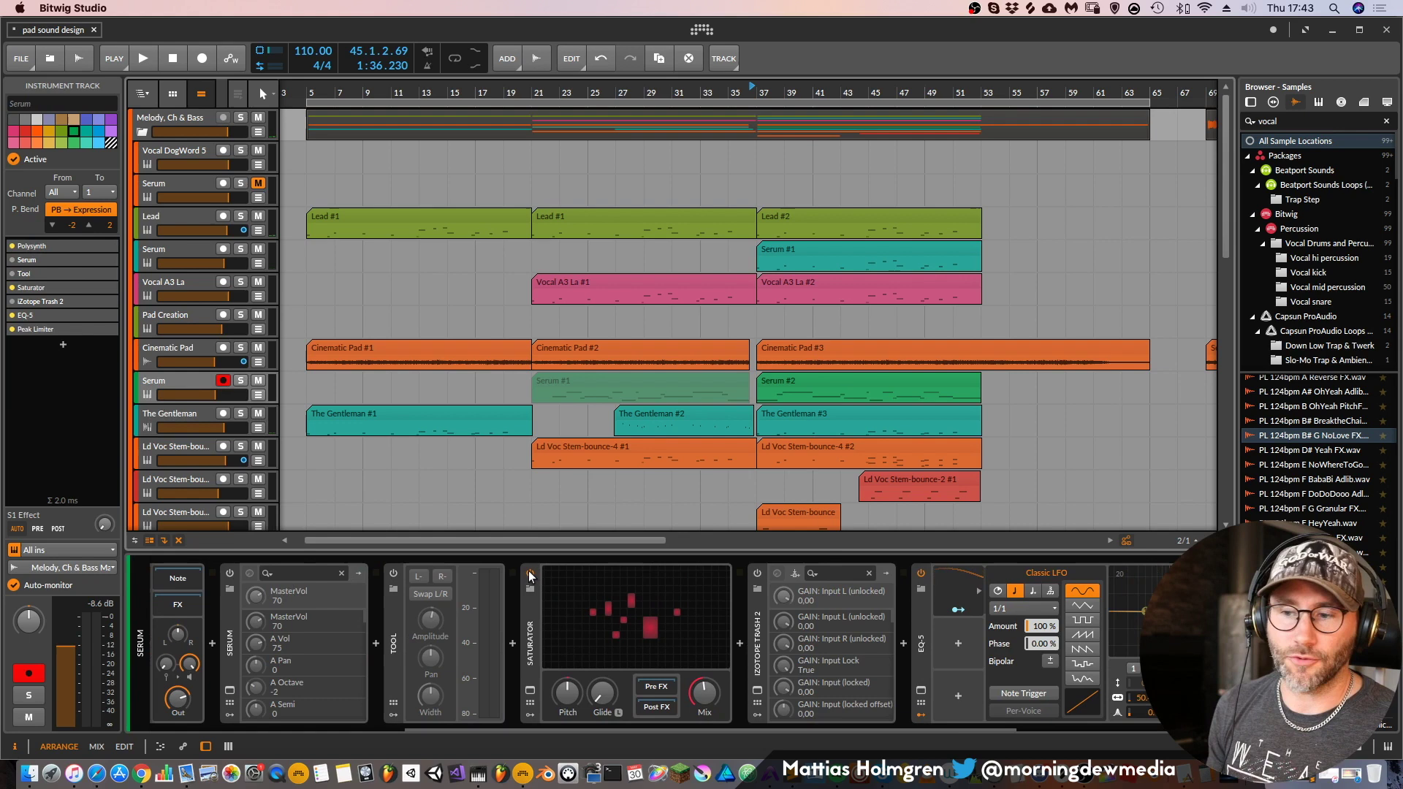
left_click(530, 573)
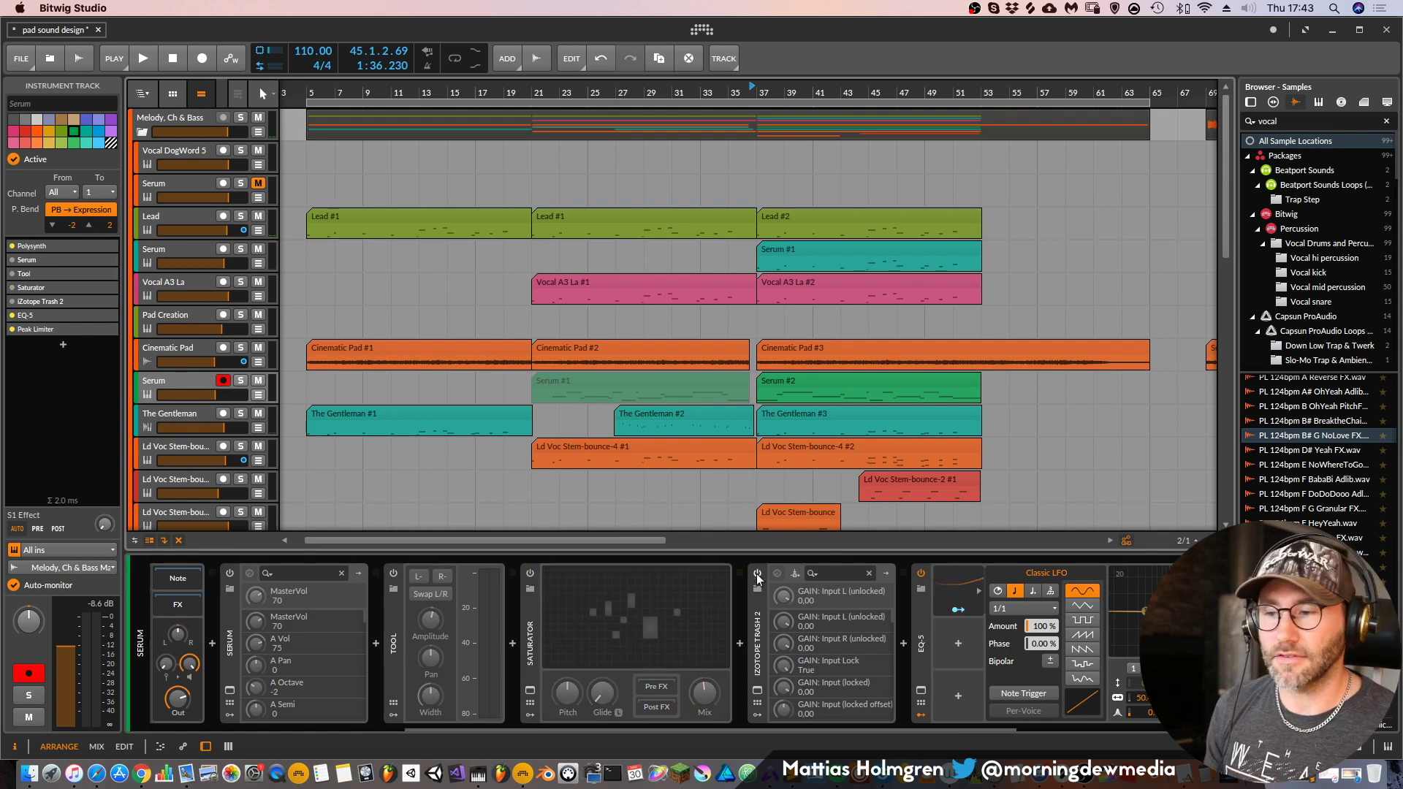
Open the iZotope Trash 2 window, dismiss its preset manager, and close it
left_click(757, 689)
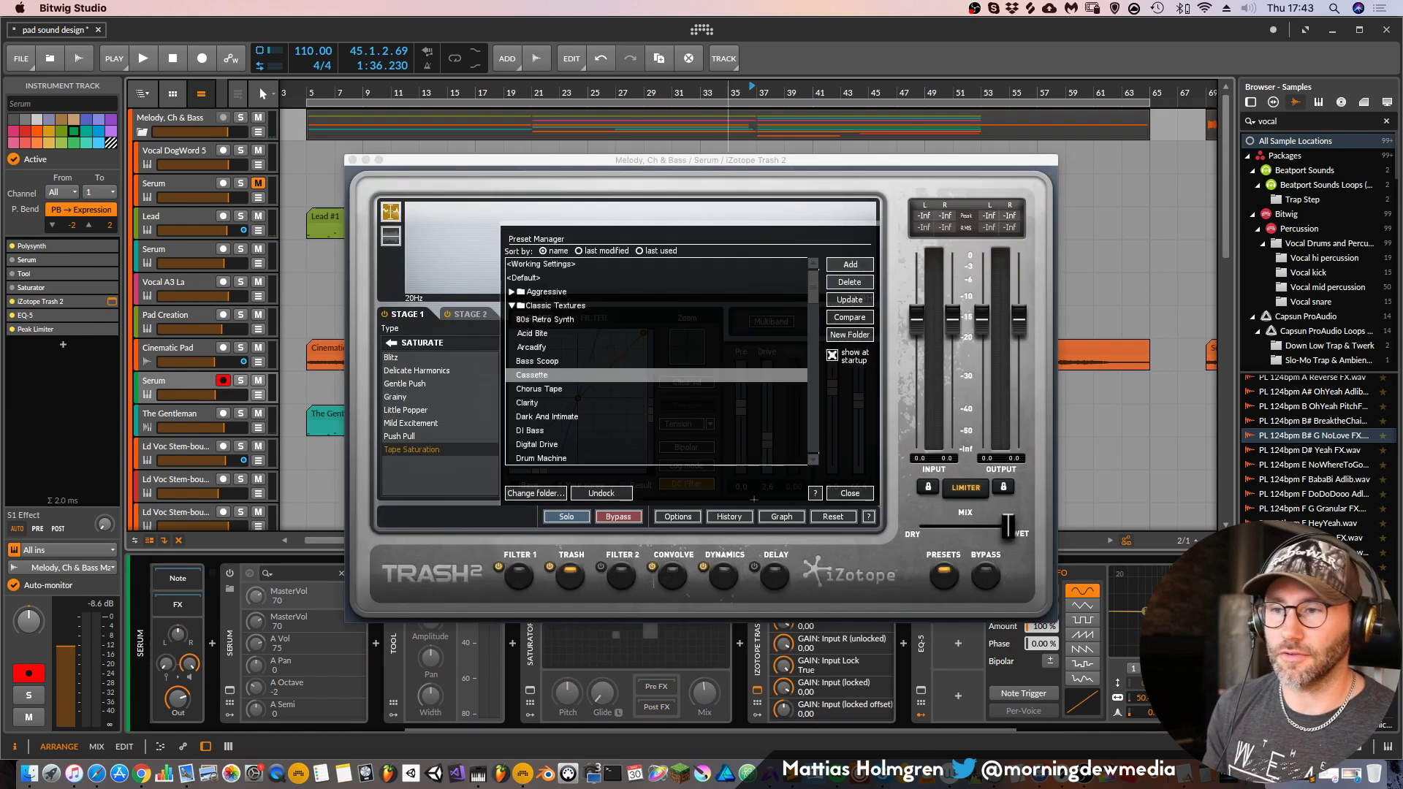
left_click(850, 493)
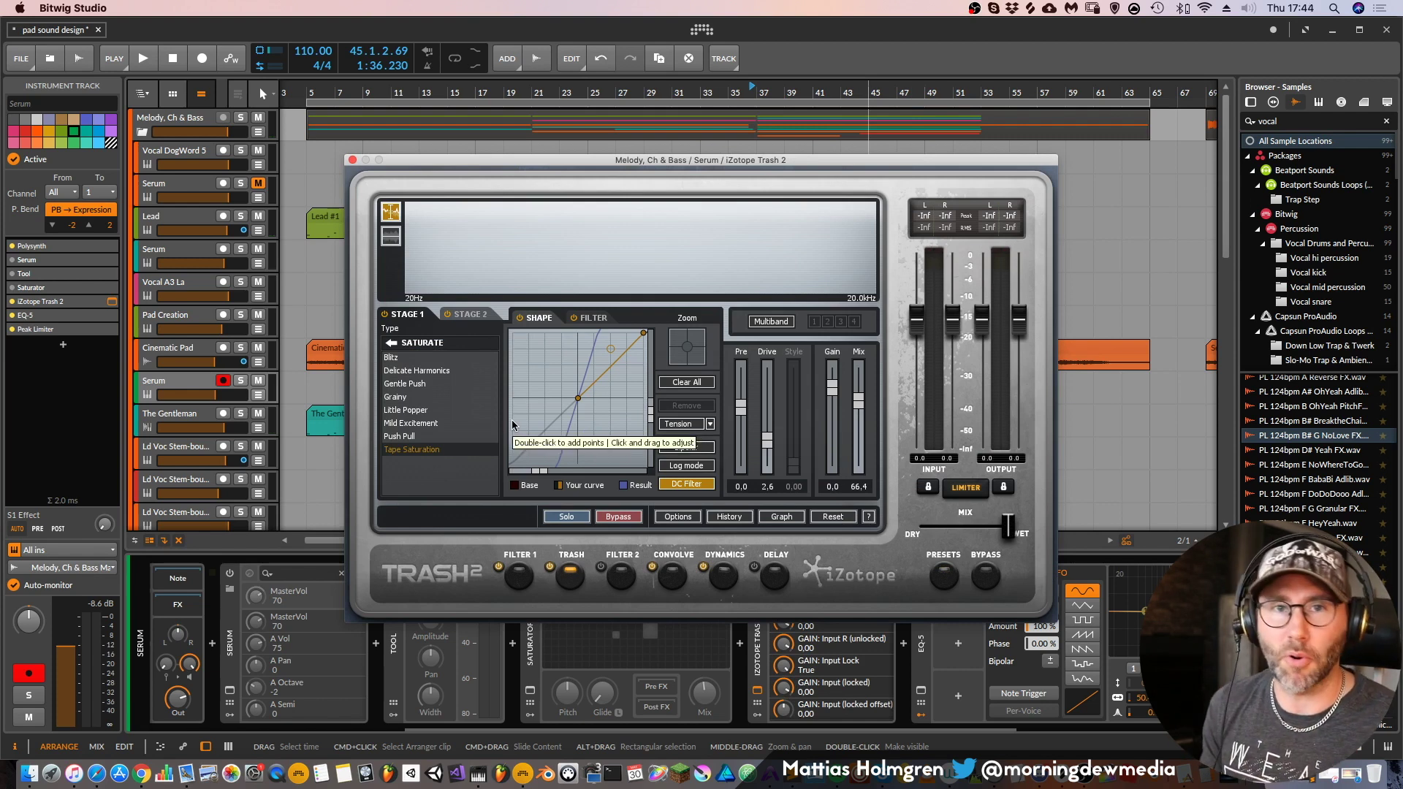
left_click(353, 159)
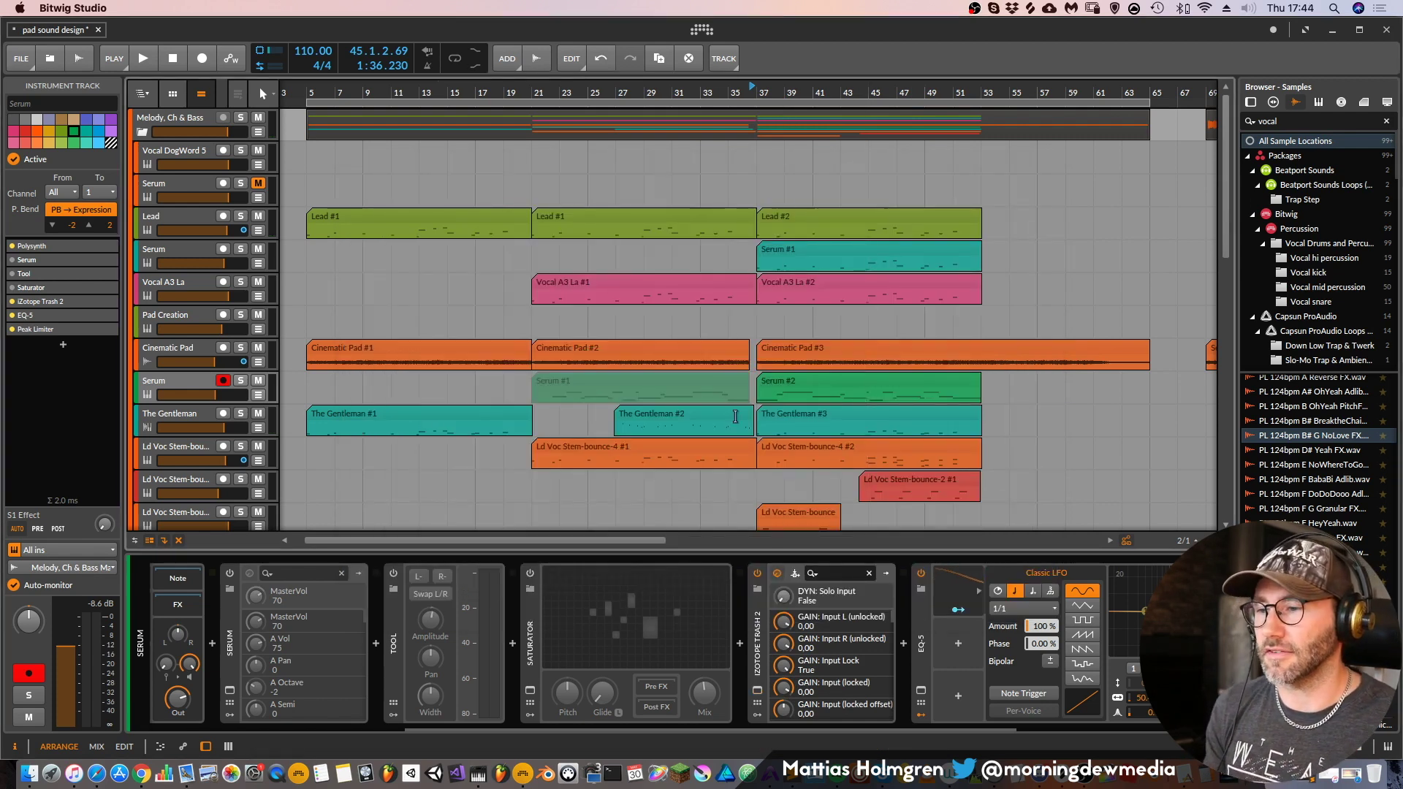
Restart playback from bar 37, solo the Serum bass, and switch Trash 2 on
key("space")
key("s")
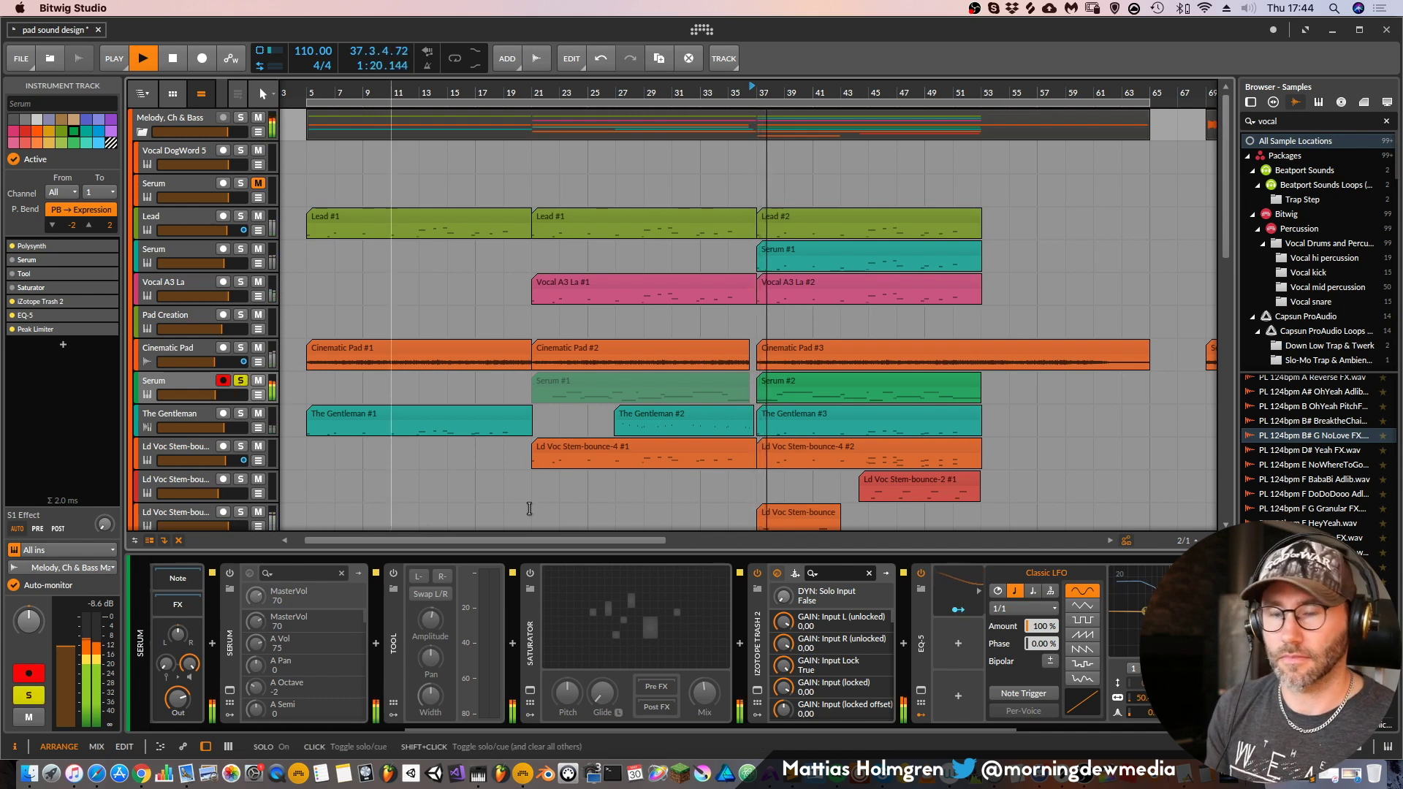
left_click(758, 574)
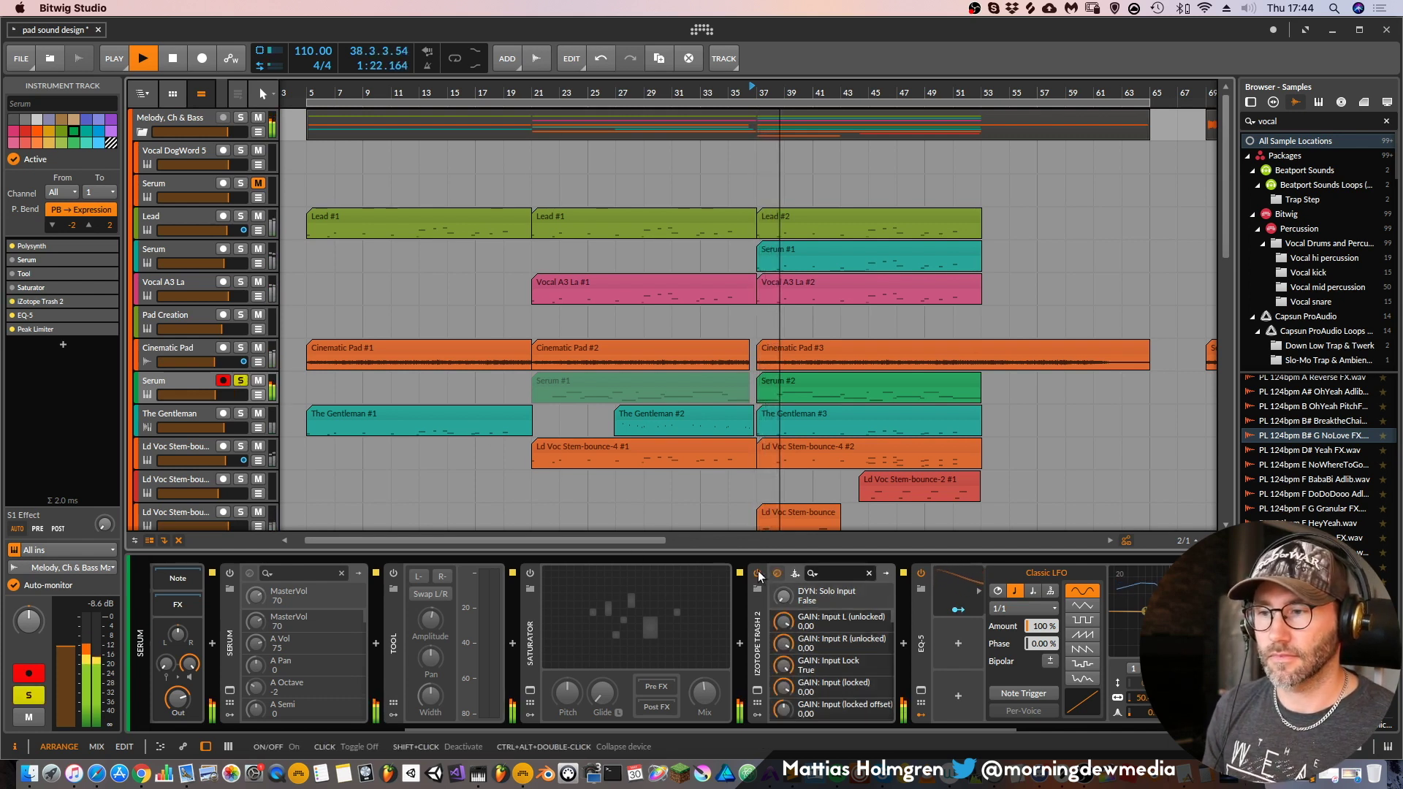
Stop, re-enable the Saturator's FX Grid patch, and replay the song from near bar 1
key("space")
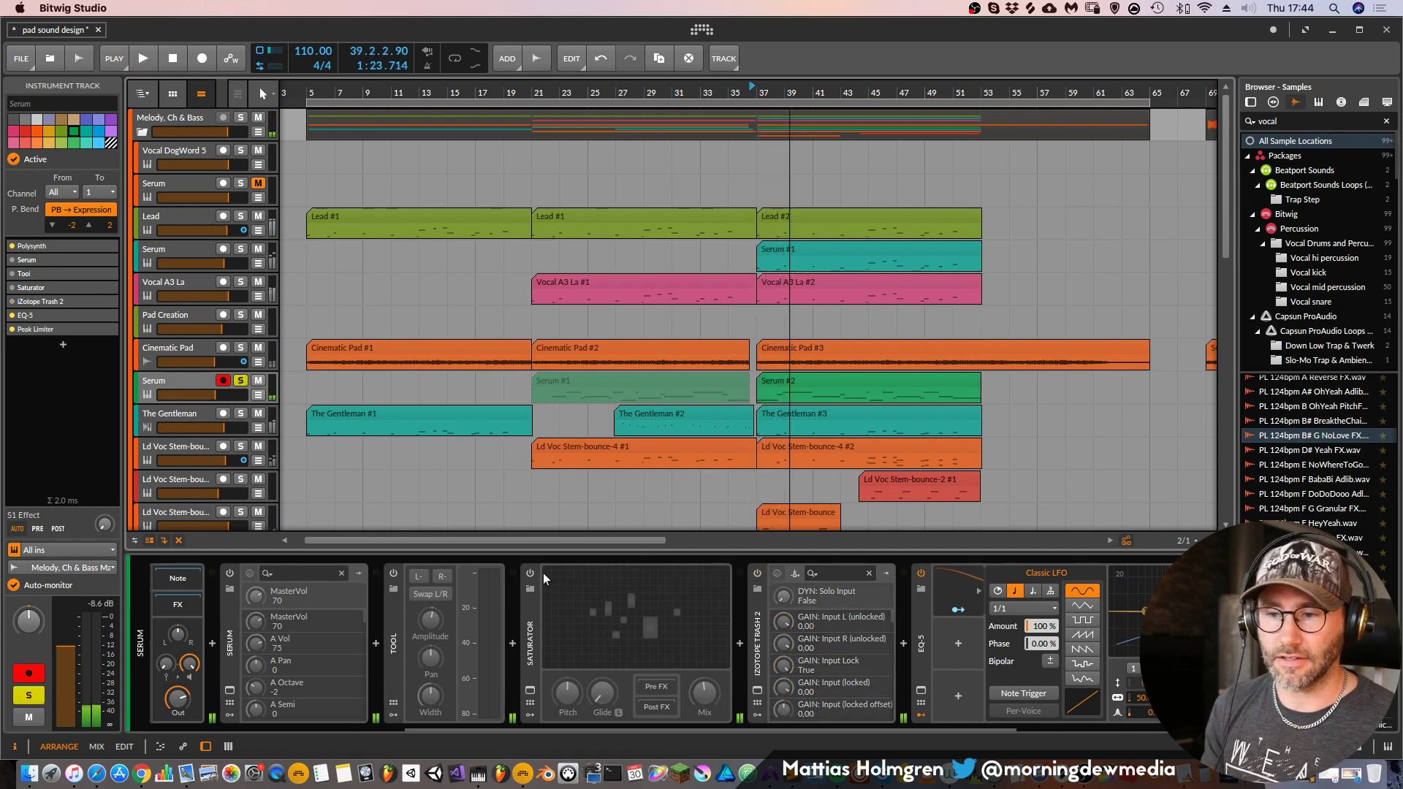
left_click(650, 600)
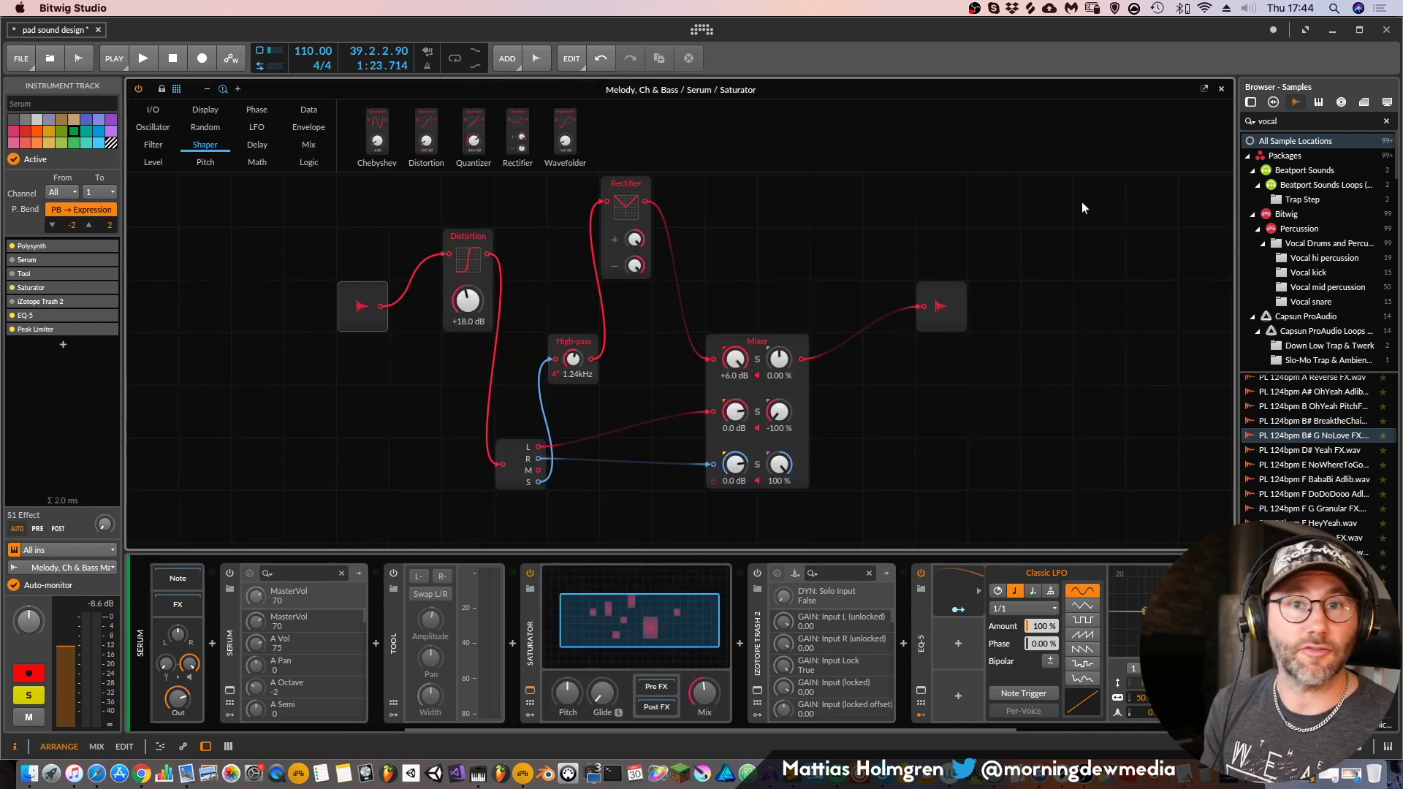
left_click(1221, 89)
key("space")
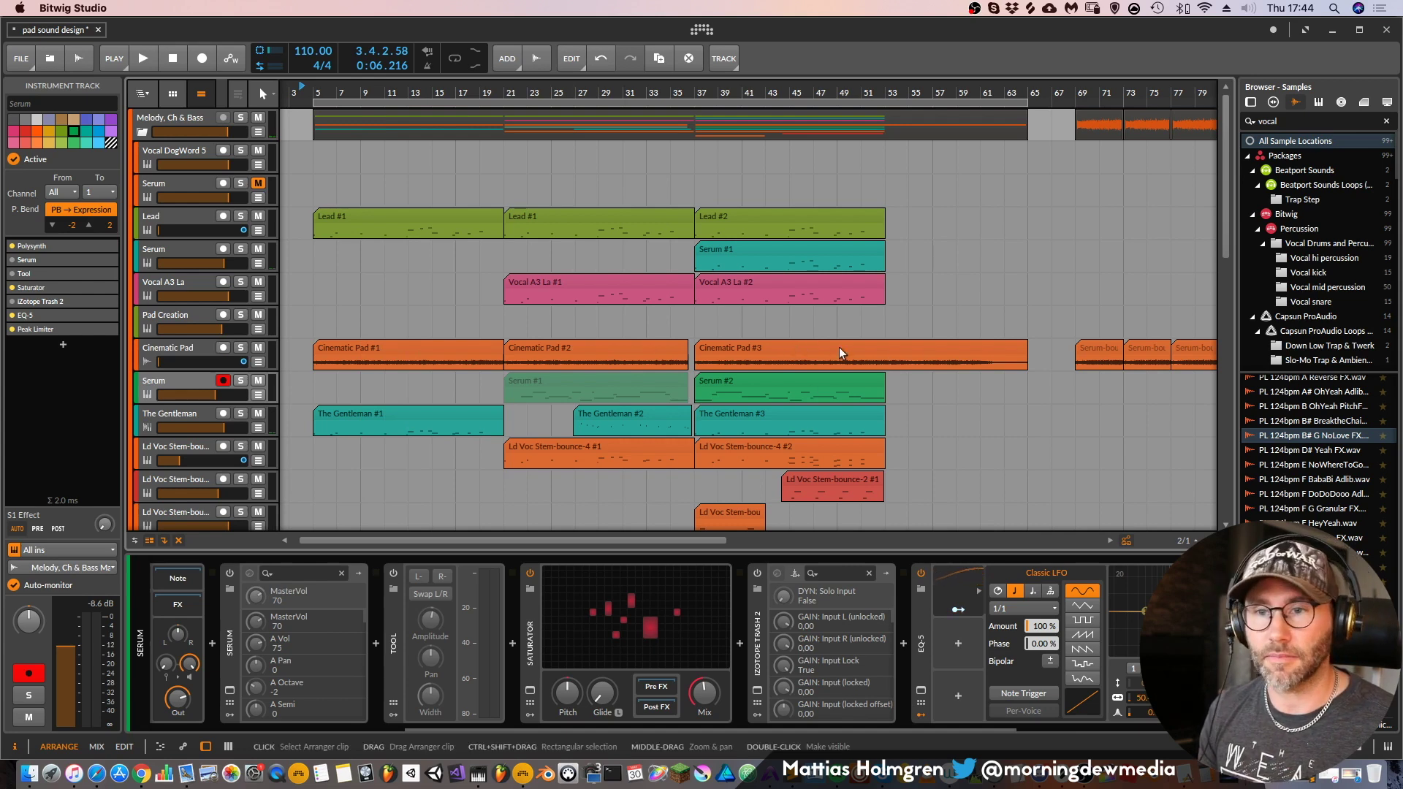
scroll(770, 315, "down", 3)
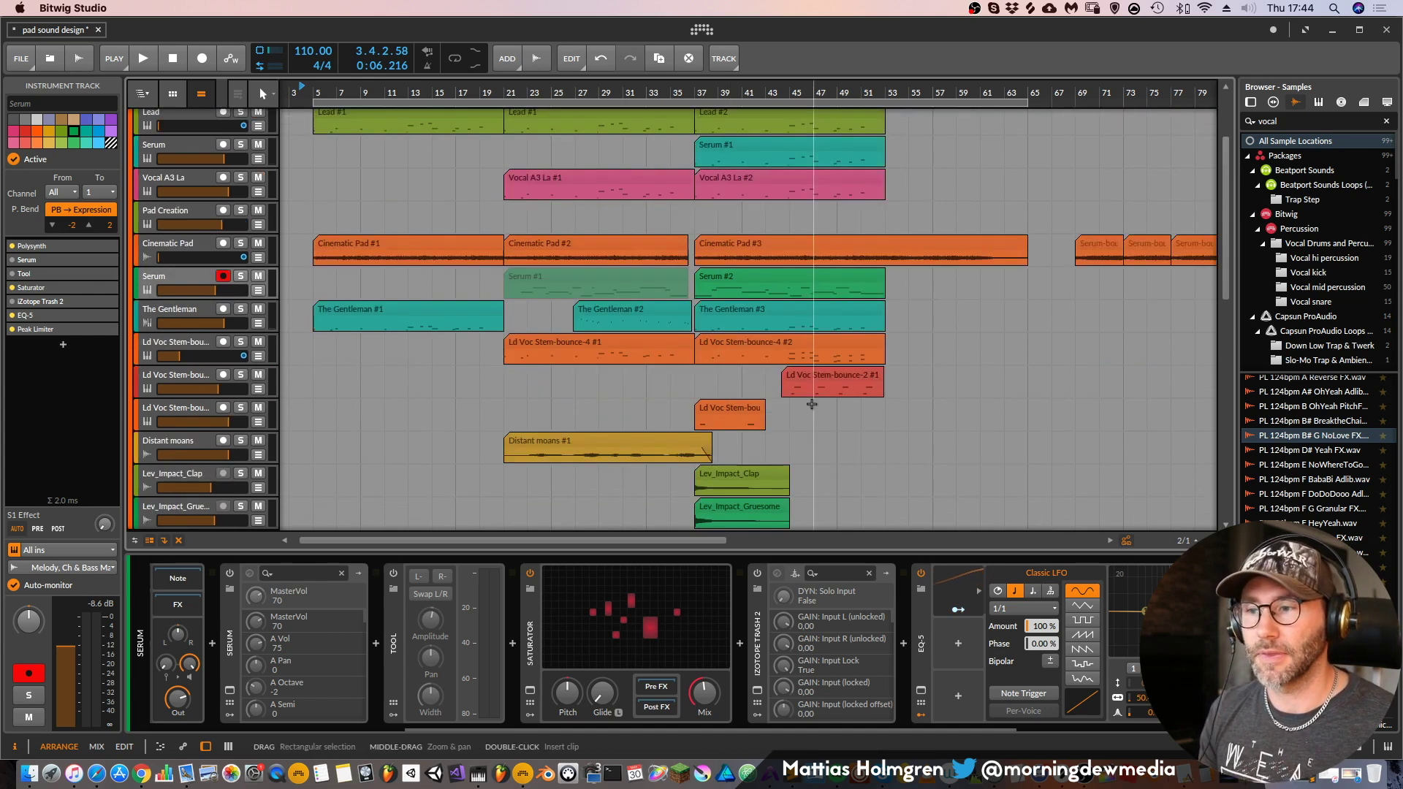
scroll(726, 401, "down", 3)
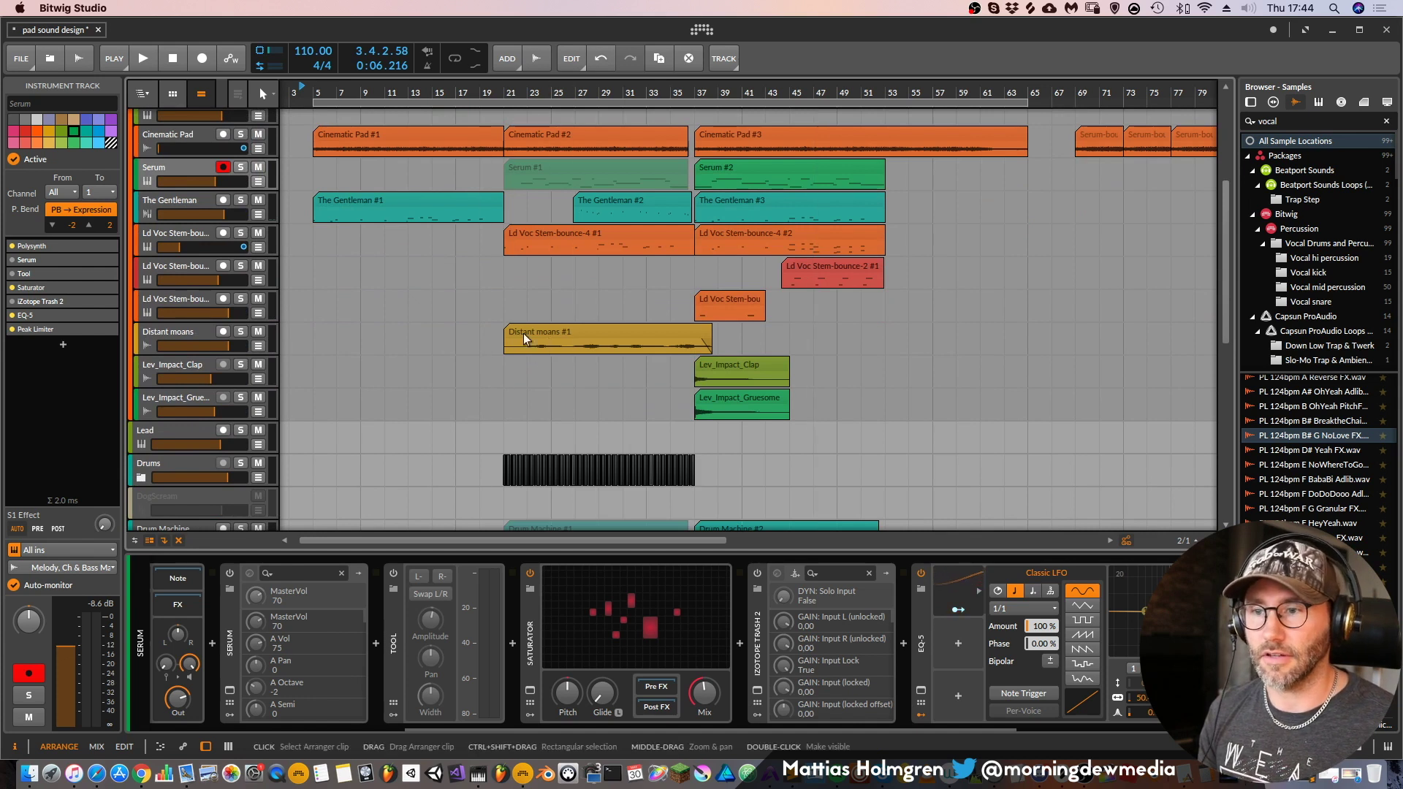
scroll(584, 321, "down", 3)
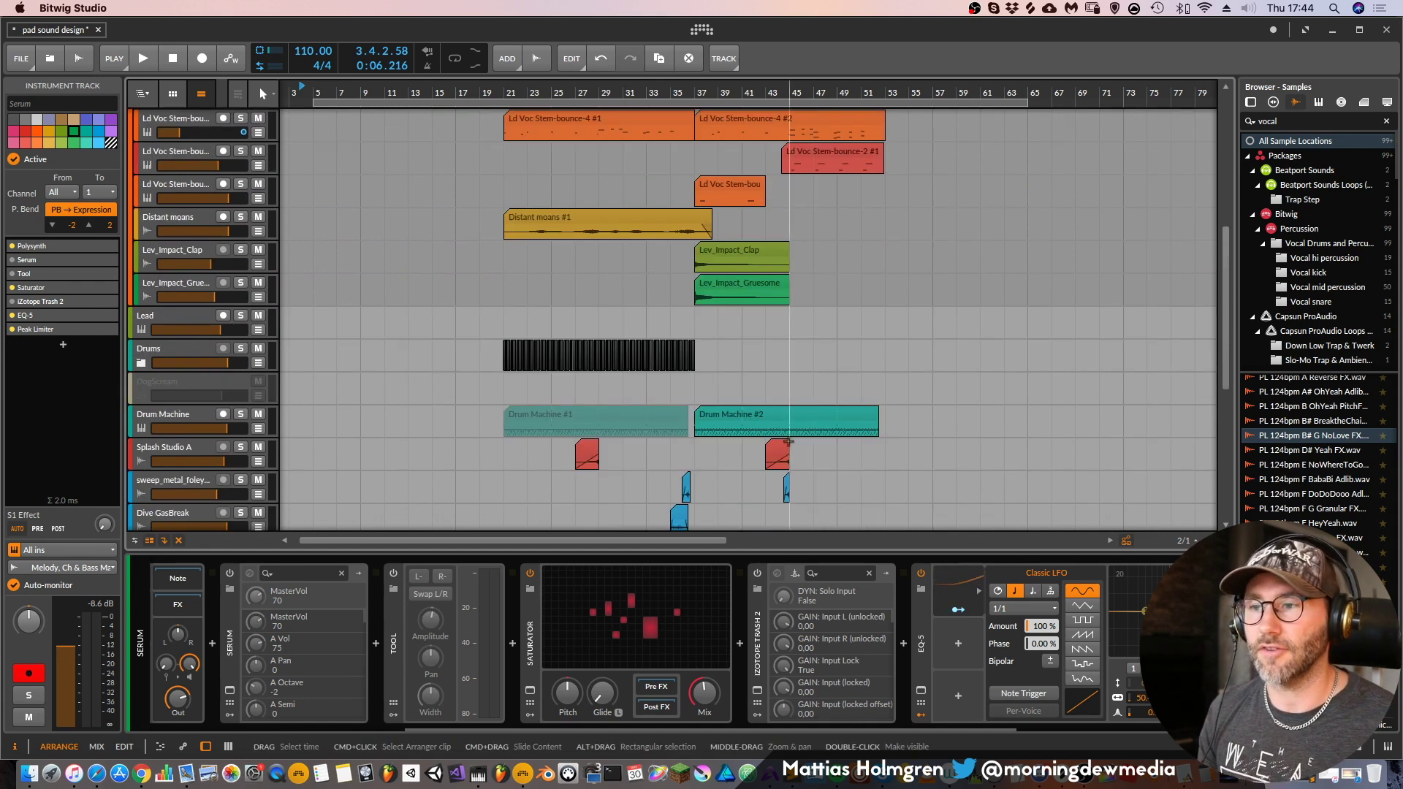